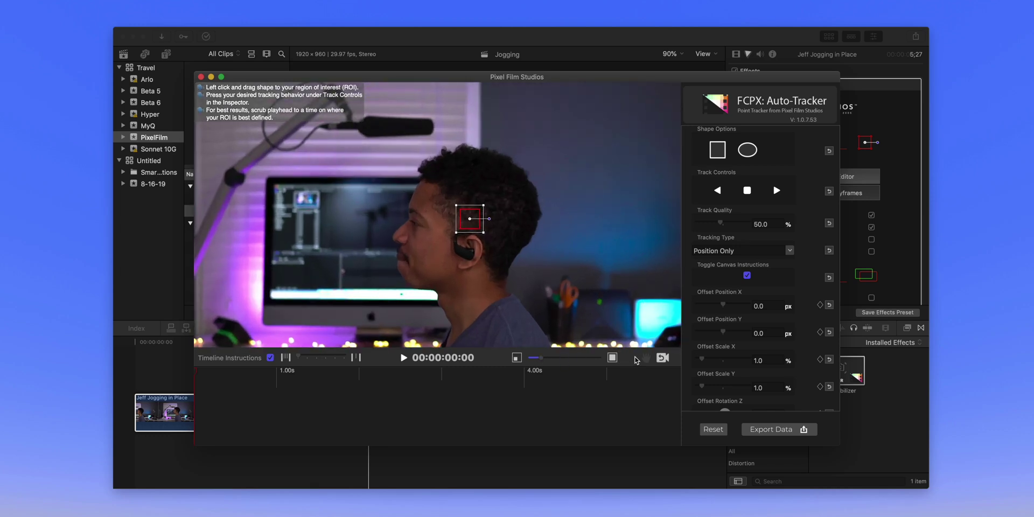
Step: Pan and zoom the Auto-Tracker preview, then move the tracking box down the jogger's face
left_click(646, 357)
left_click_drag(583, 310, 560, 289)
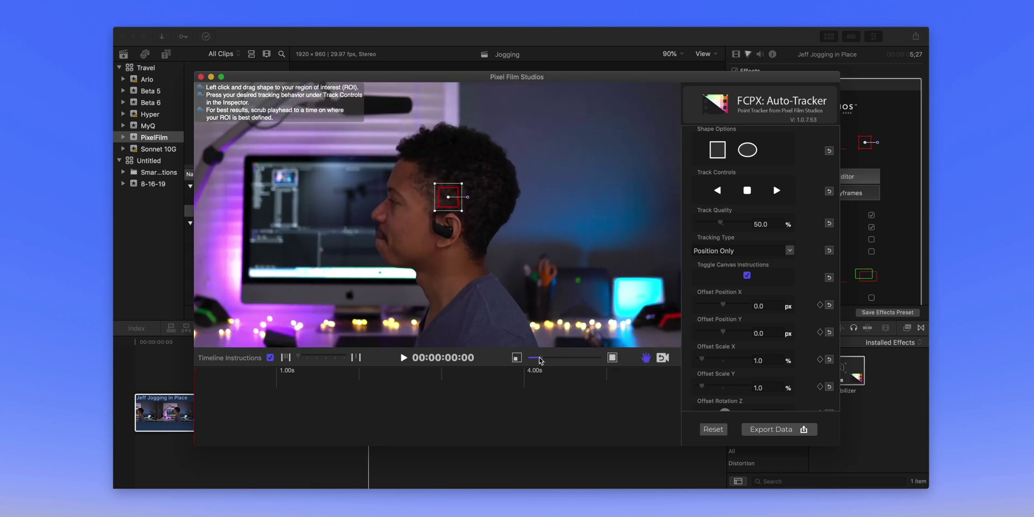
left_click_drag(541, 359, 545, 359)
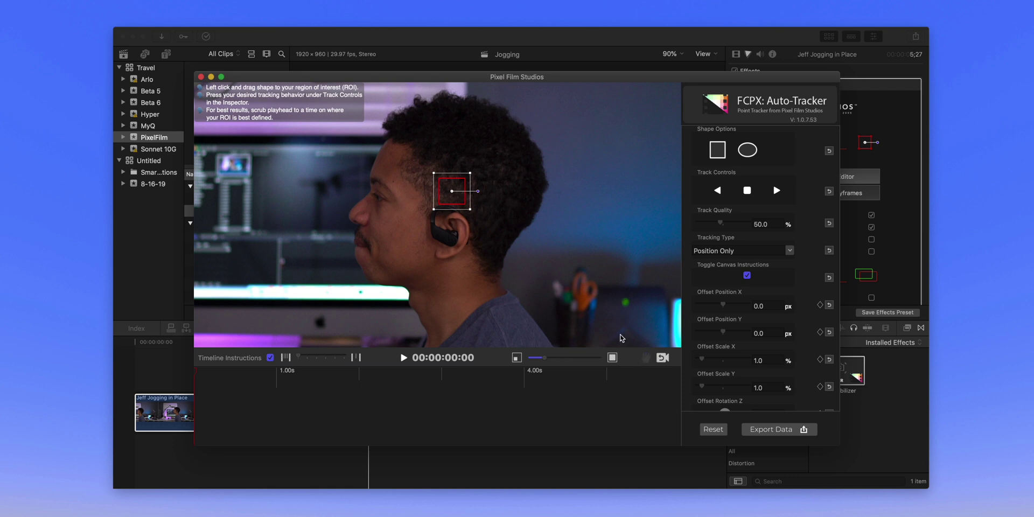
left_click_drag(457, 200, 456, 237)
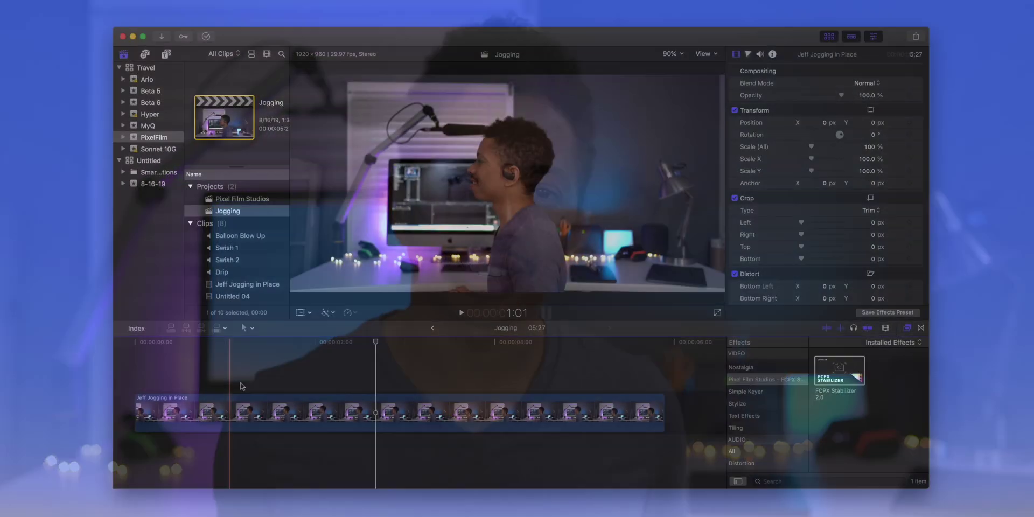
Step: Play the jogging clip, park the playhead at 2:18, and select Jeff Jogging in Place
key("space")
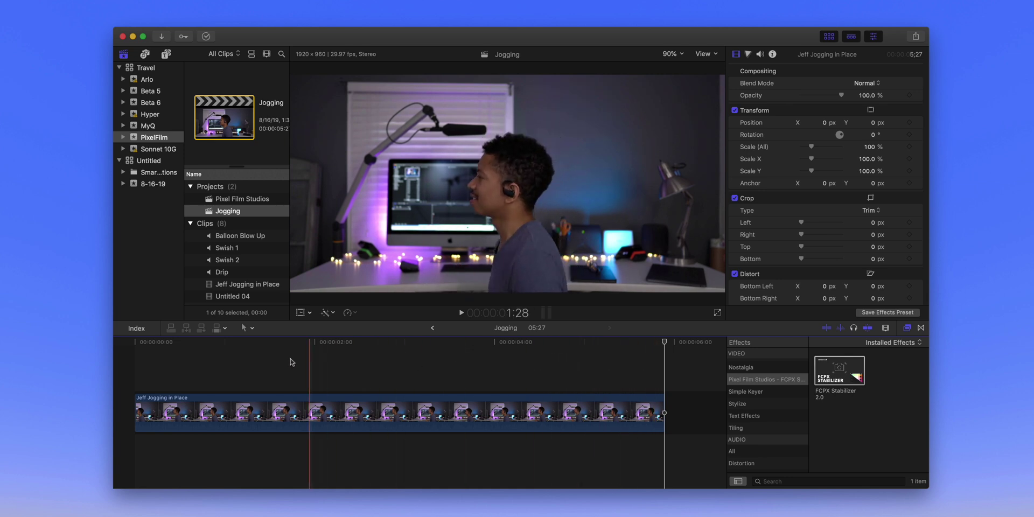
left_click(369, 369)
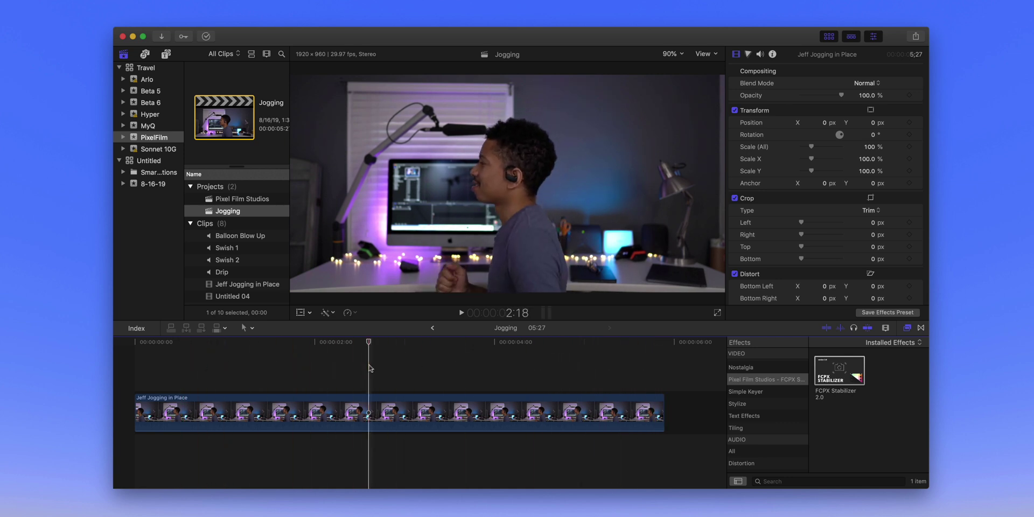
left_click(366, 413)
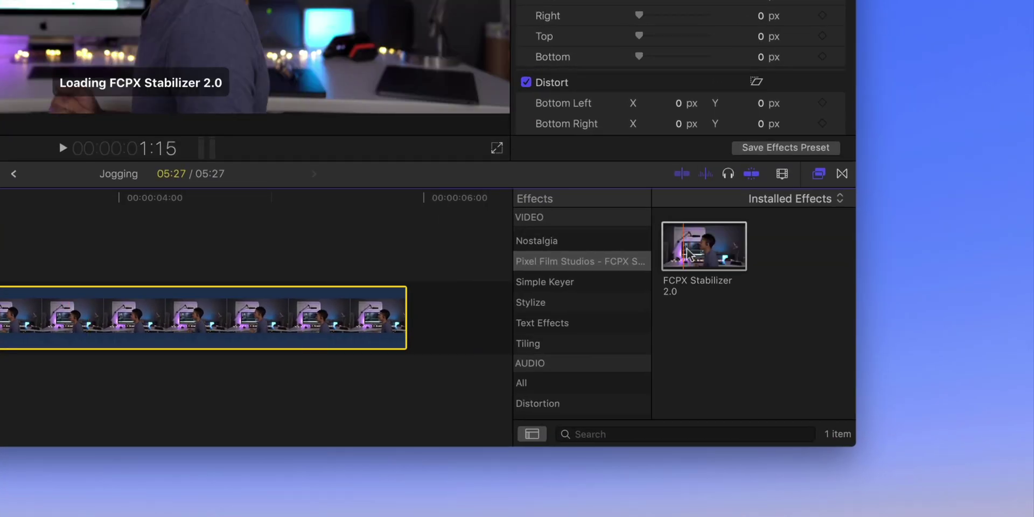
Step: Apply FCPX Stabilizer 2.0 to the clip with Apply Scale Data unchecked, and open its Track Editor
left_click_drag(687, 252, 84, 322)
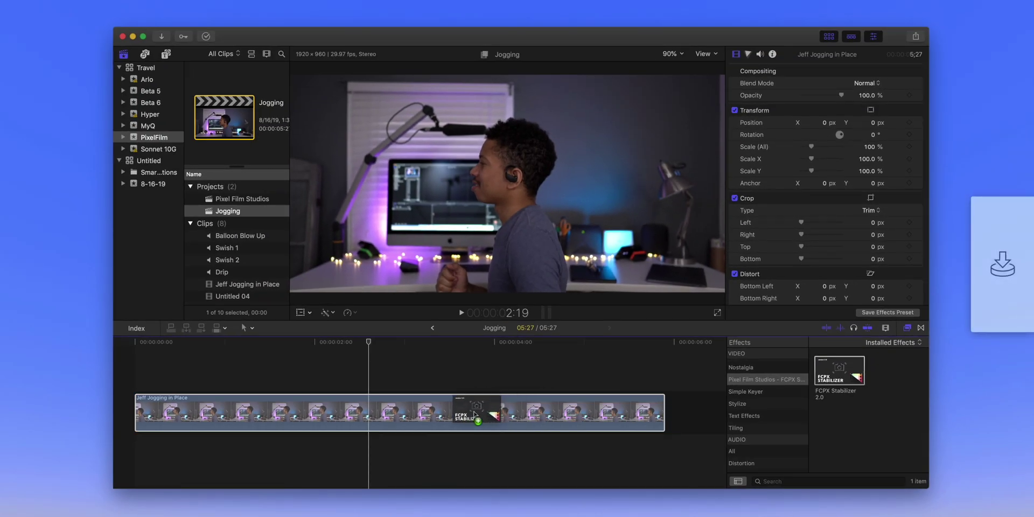
left_click_drag(474, 414, 475, 414)
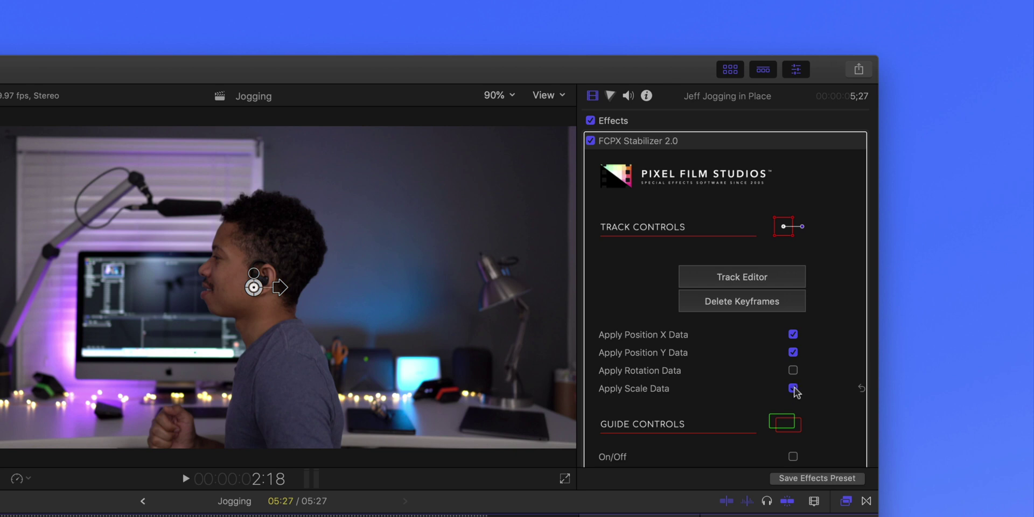
left_click(795, 388)
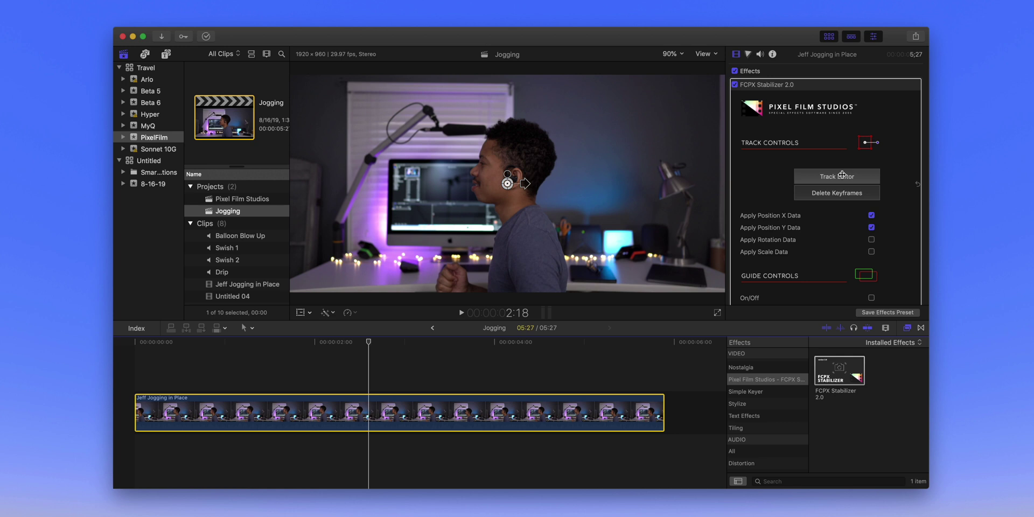
left_click(842, 175)
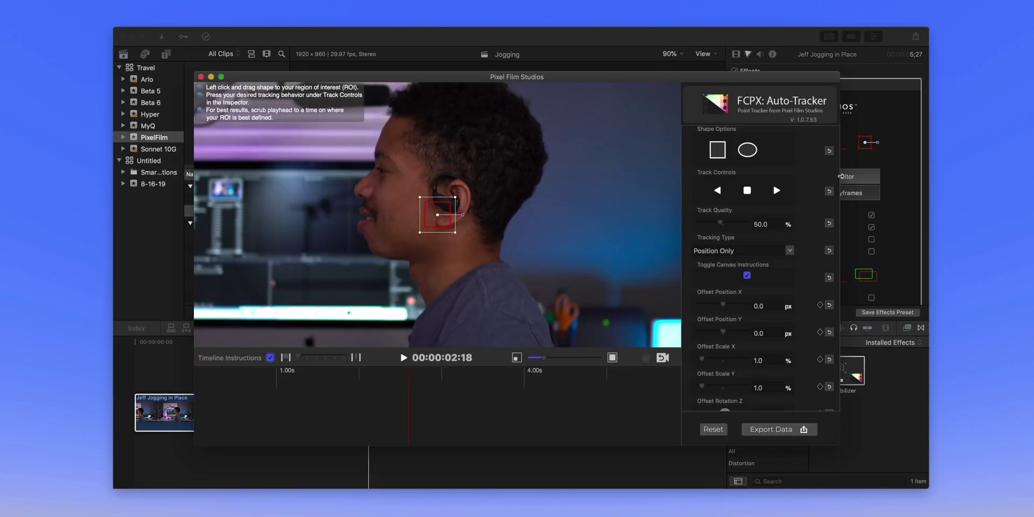
Step: Move the Auto-Tracker playhead back to the clip's first frame, 00:00:00:00
scroll(798, 221, "up", 1)
scroll(798, 221, "down", 1)
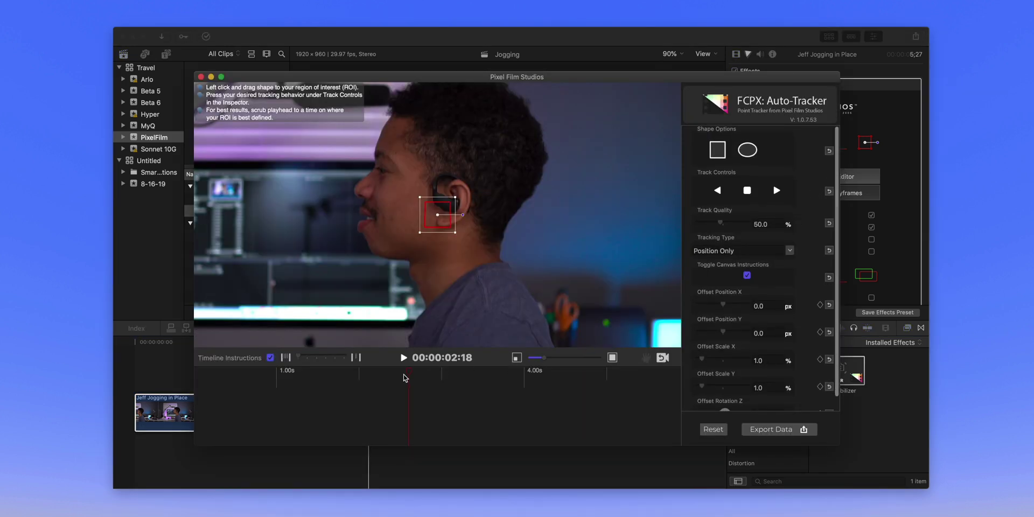
key("Left")
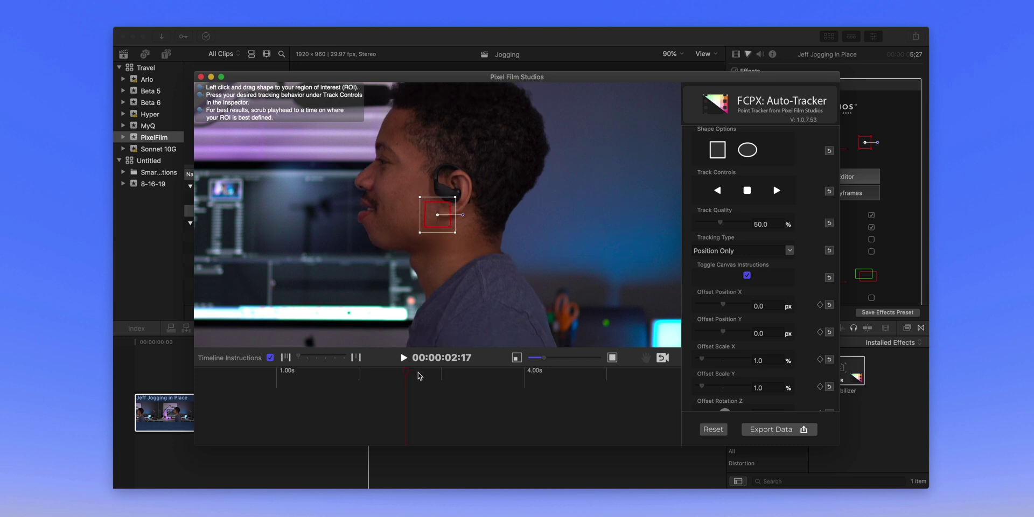
left_click_drag(419, 376, 175, 376)
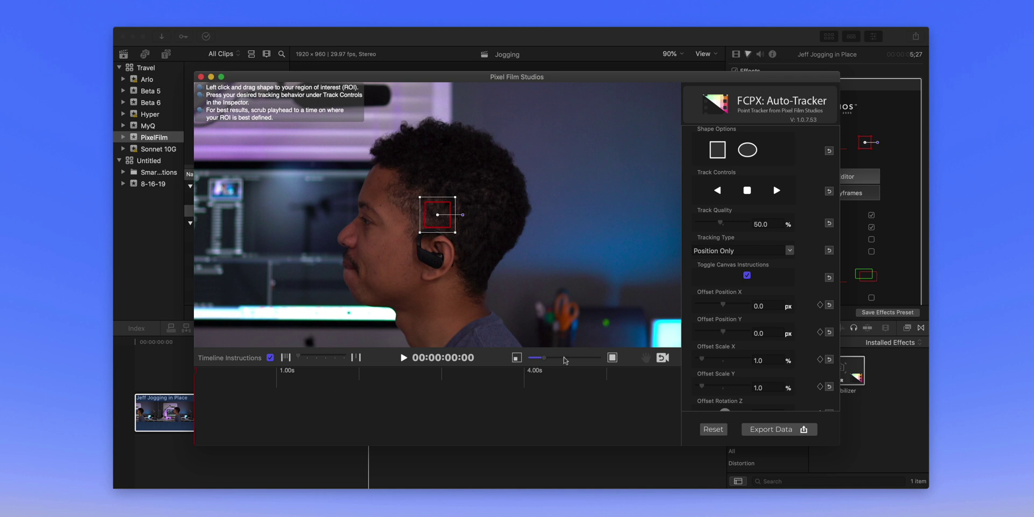
Step: Zoom and pan the preview so the jogger's head and face fill the view
mouse_move(548, 362)
left_mouse_down()
mouse_move(523, 362)
mouse_move(561, 361)
mouse_move(538, 362)
left_mouse_up()
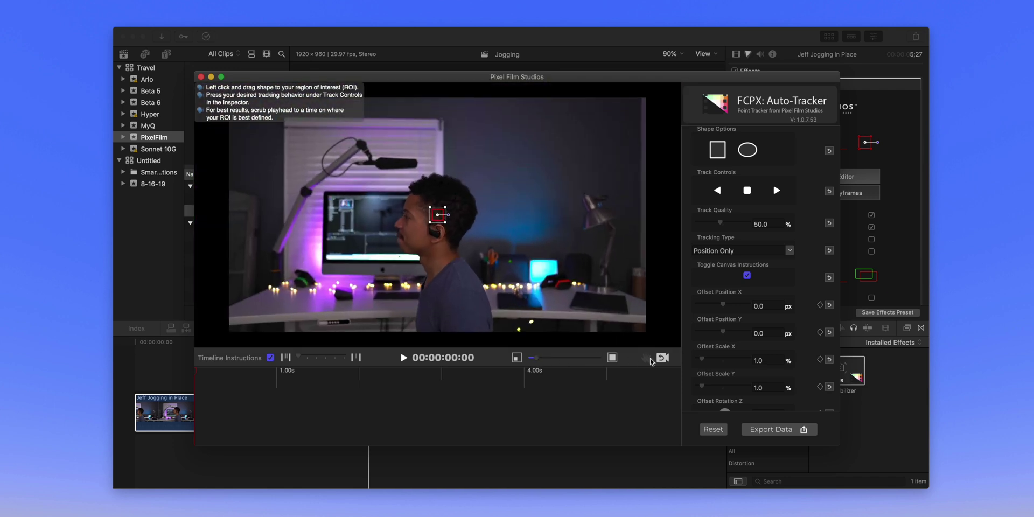
left_click(647, 358)
mouse_move(433, 273)
left_mouse_down()
mouse_move(513, 290)
mouse_move(433, 283)
mouse_move(450, 276)
left_mouse_up()
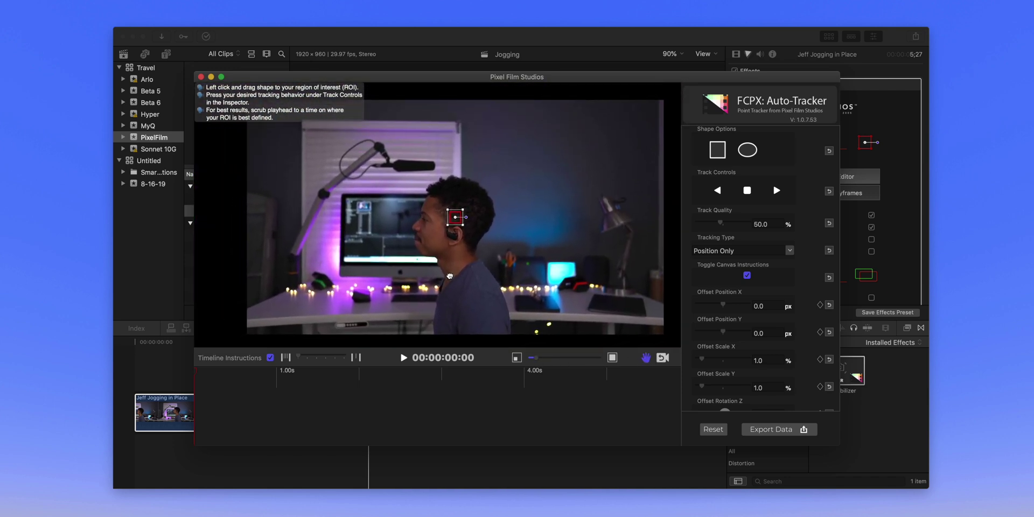
left_click_drag(538, 360, 540, 360)
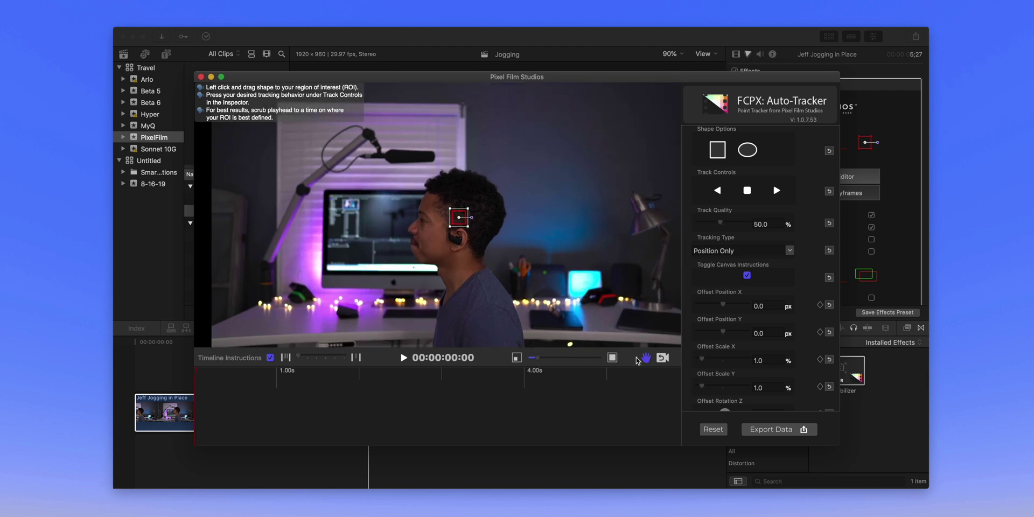
left_click_drag(538, 359, 542, 356)
left_click(645, 358)
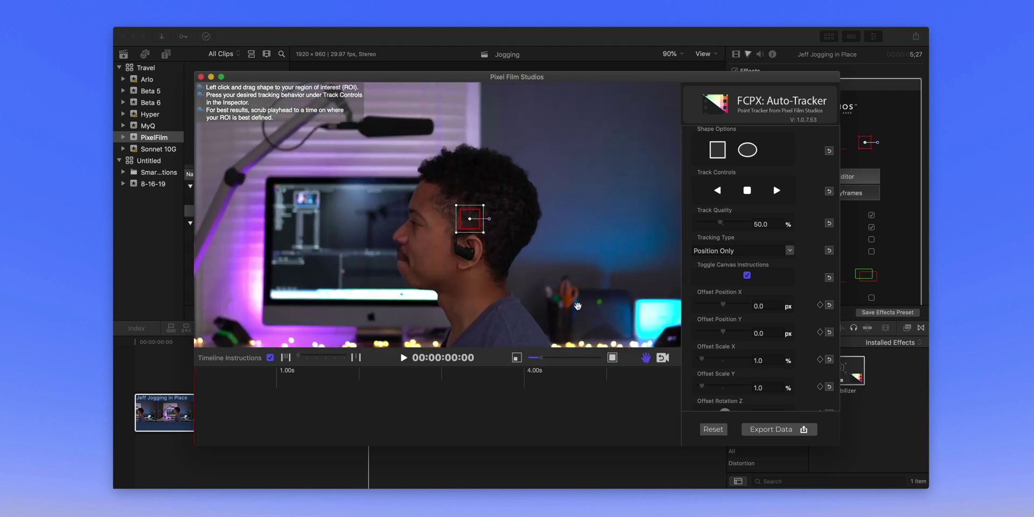
left_click_drag(577, 306, 556, 284)
left_click_drag(541, 358, 545, 358)
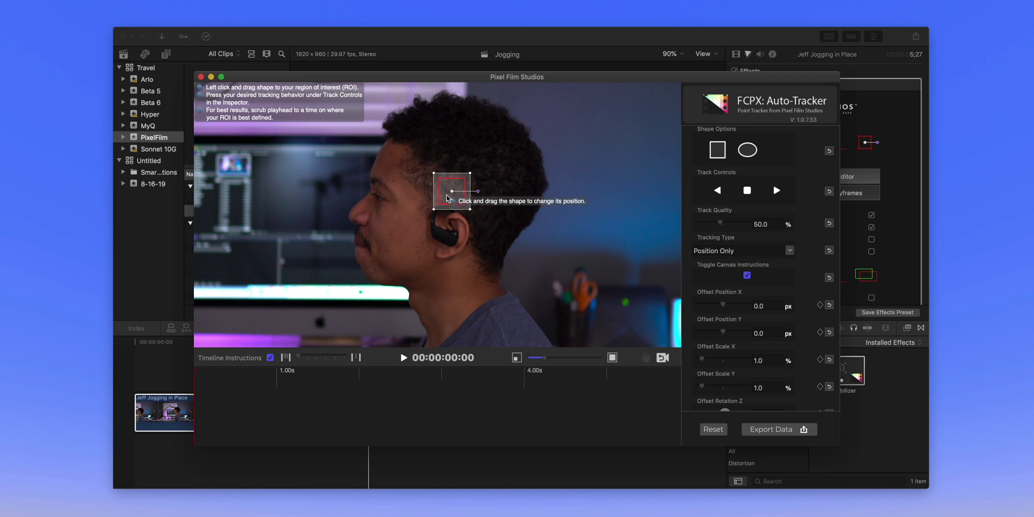
Step: Move the tracking box onto the earbud and resize it to fit snugly around it
left_click_drag(458, 202, 461, 241)
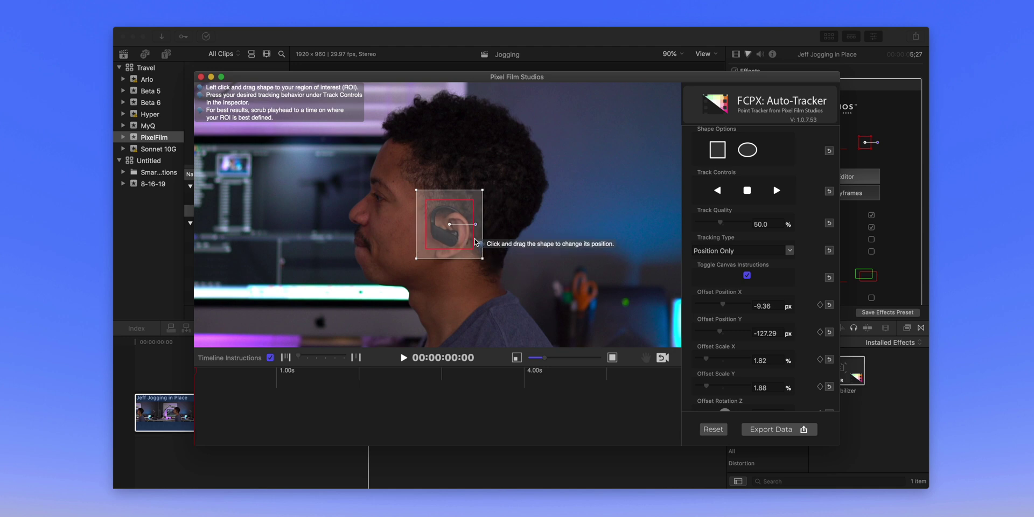
left_click_drag(483, 190, 483, 193)
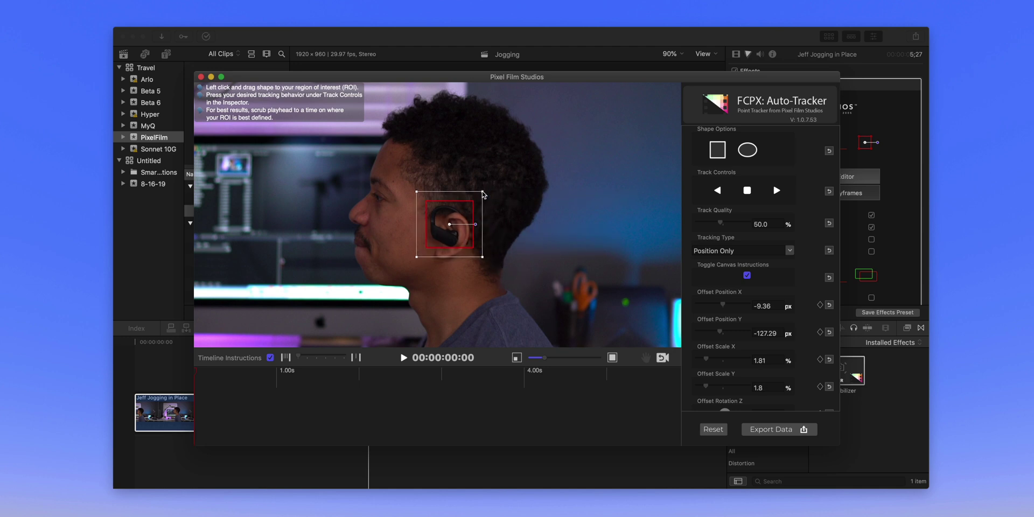
left_click_drag(443, 237, 442, 237)
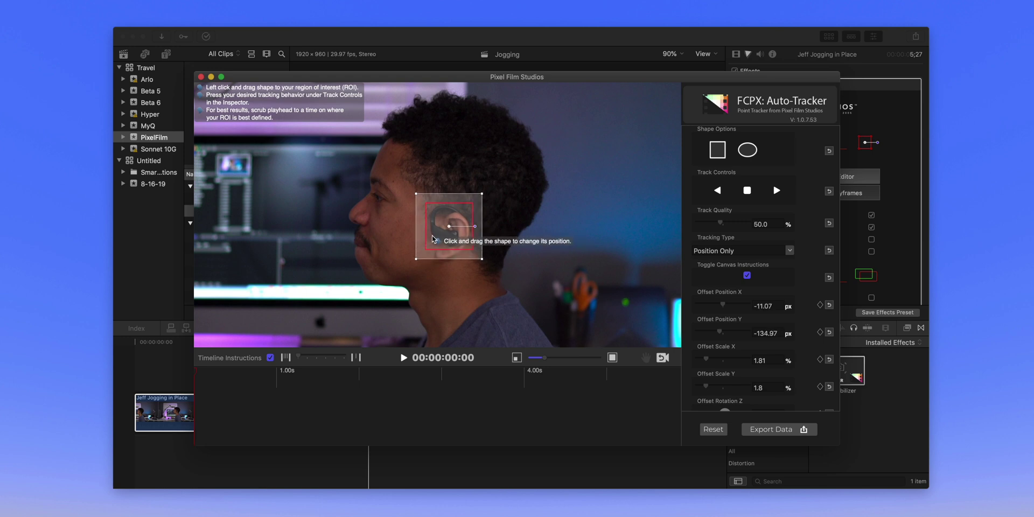
left_click_drag(424, 240, 426, 240)
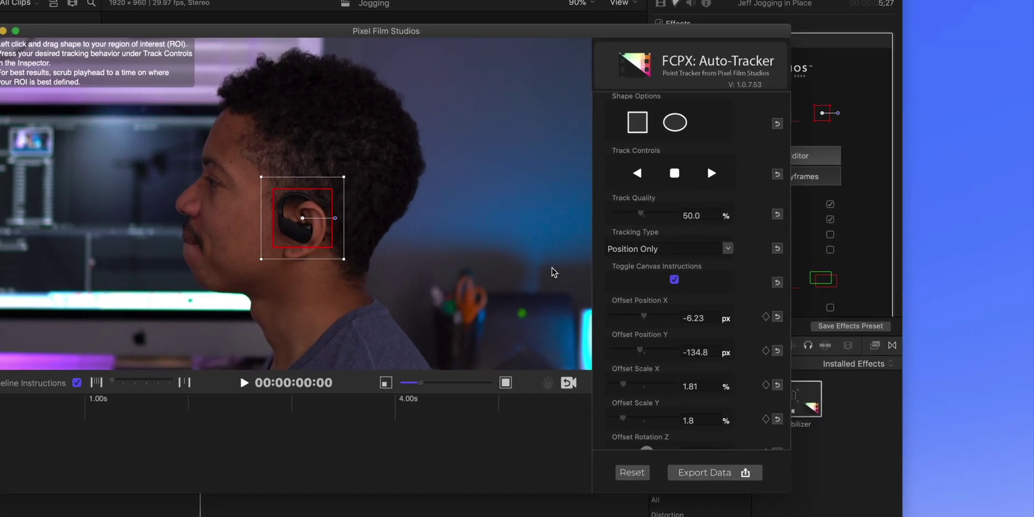
Step: Set Track Quality to 100% and Tracking Type to Position Only, then track the earbud forward
left_click_drag(642, 215, 698, 217)
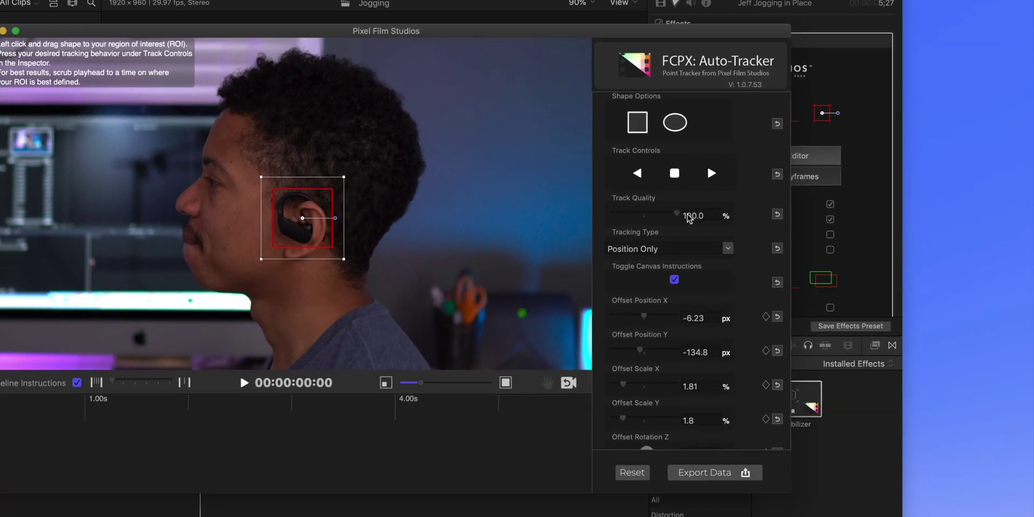
left_click(726, 249)
left_click(669, 270)
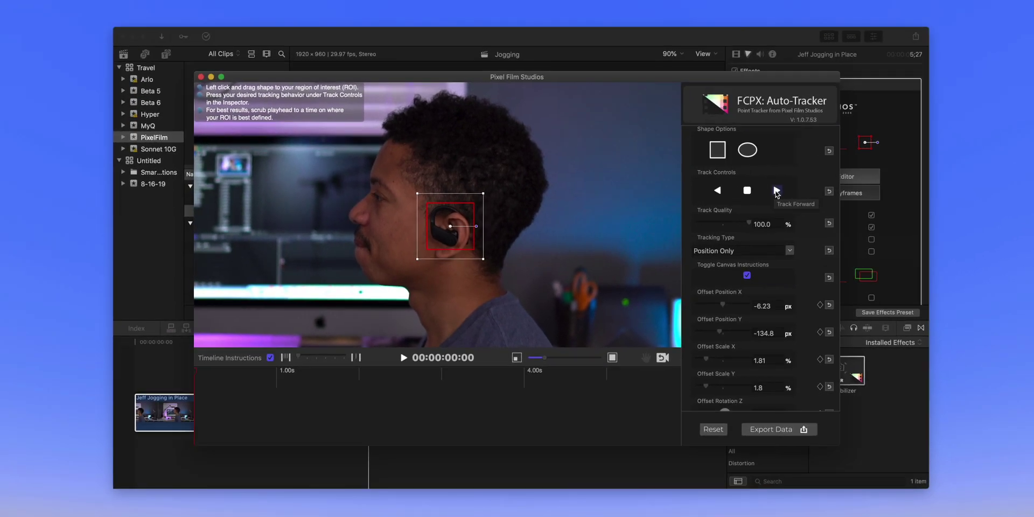
left_click(777, 190)
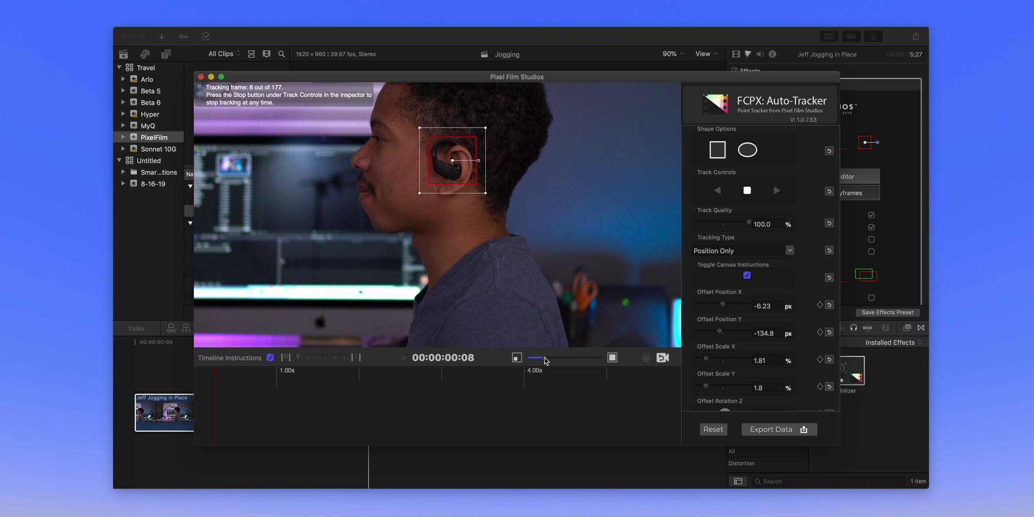
Step: Zoom the preview back out to the whole frame while the forward track finishes
left_click_drag(546, 361, 537, 364)
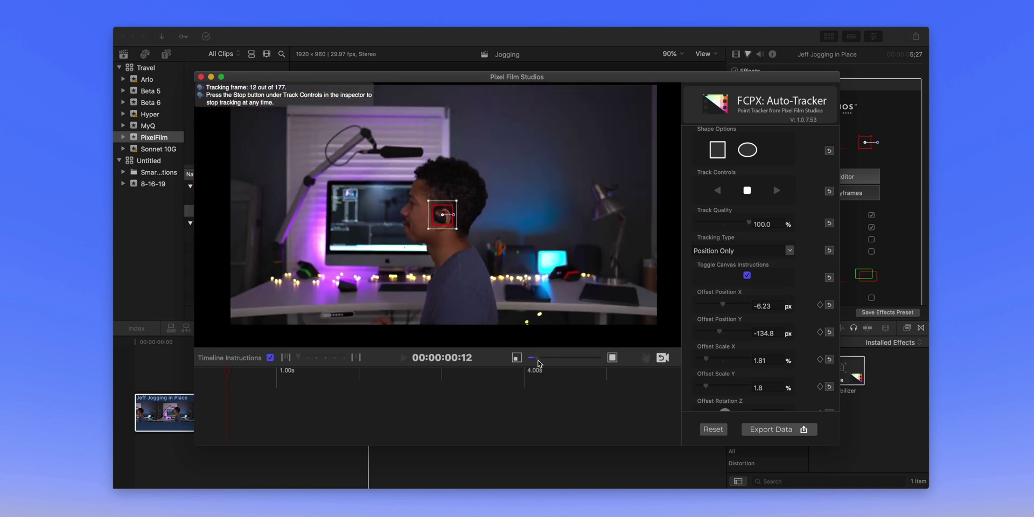
left_click(646, 358)
left_click_drag(583, 295, 589, 309)
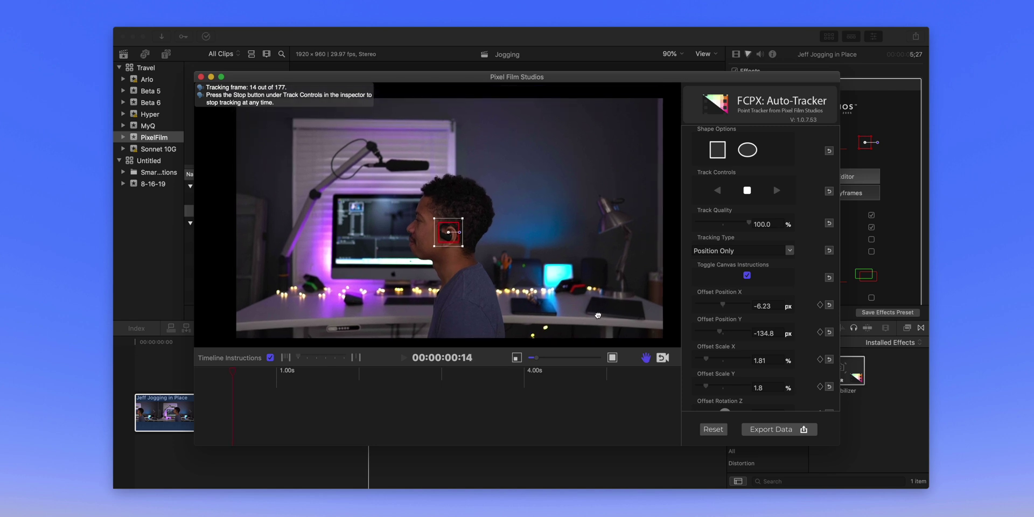
left_click(648, 360)
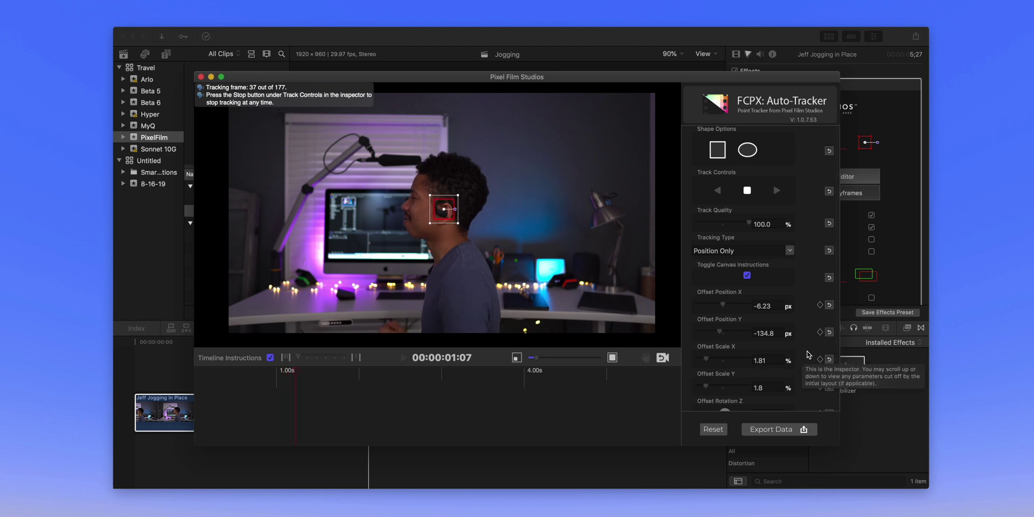
scroll(808, 355, "down", 1)
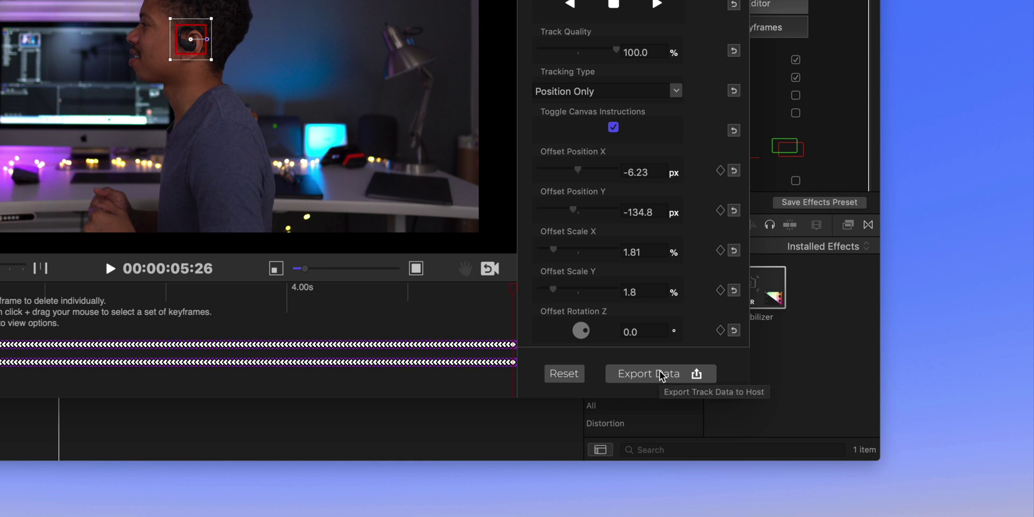
Step: Export the earbud tracking data from the Auto-Tracker back to the stabilizer
left_click(662, 375)
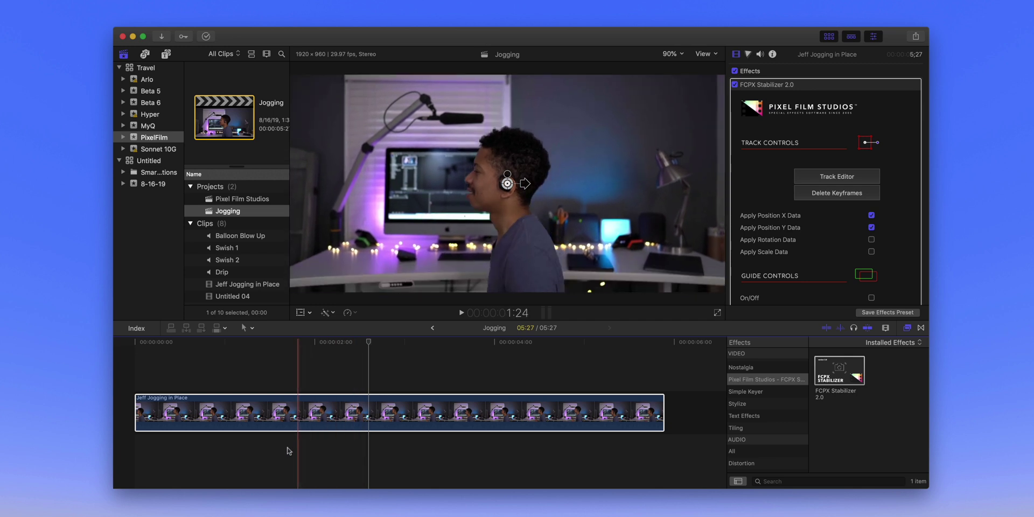
Step: Play back the stabilized jogging clip several times, stopping at 2:15
left_click(138, 450)
key("space")
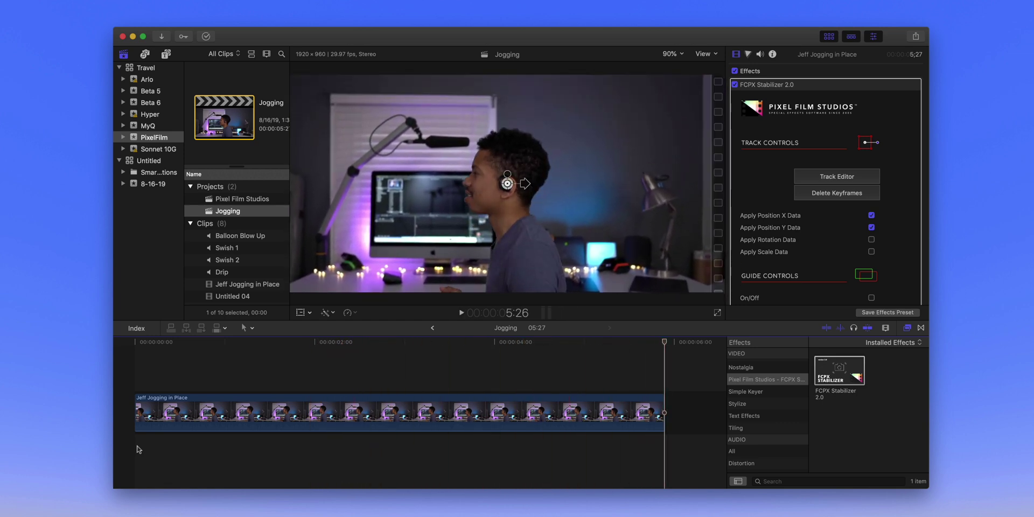
key("space")
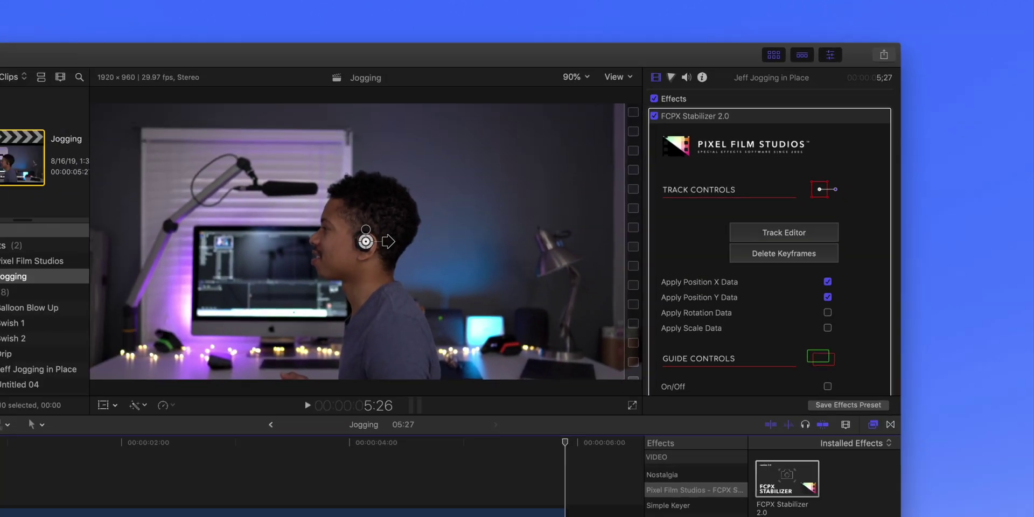
key("space")
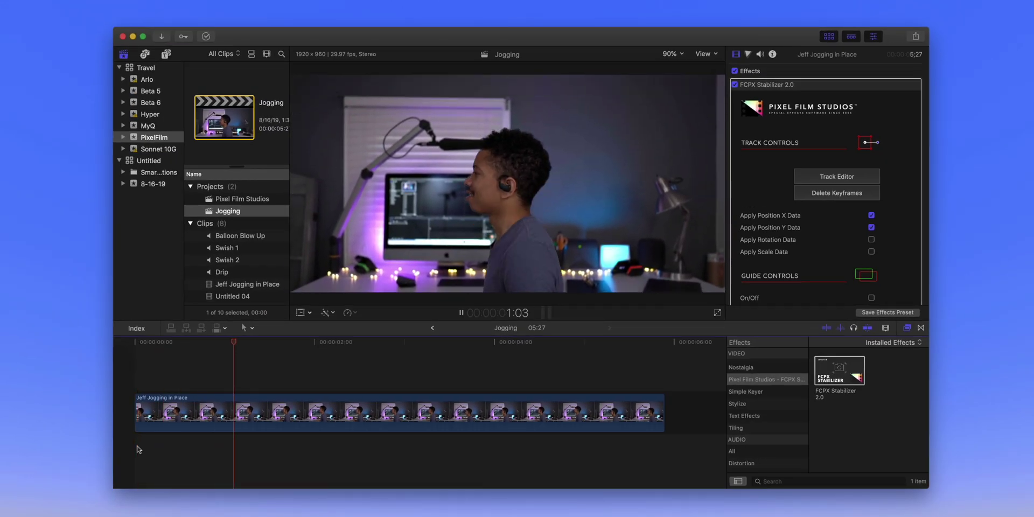
key("space")
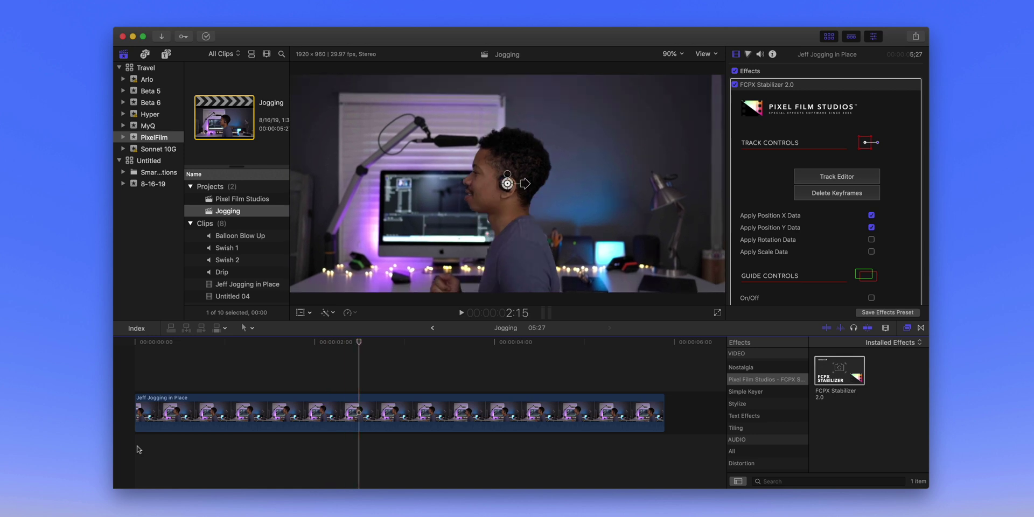
Step: Enable Guide Controls On/Off and replay the clip from near the start with the guide visible
scroll(859, 284, "down", 3)
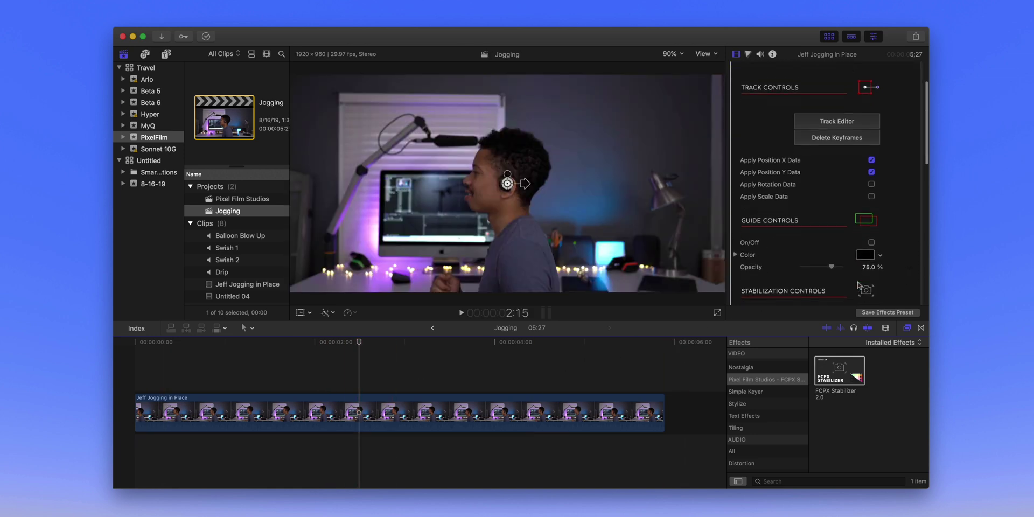
left_click(872, 233)
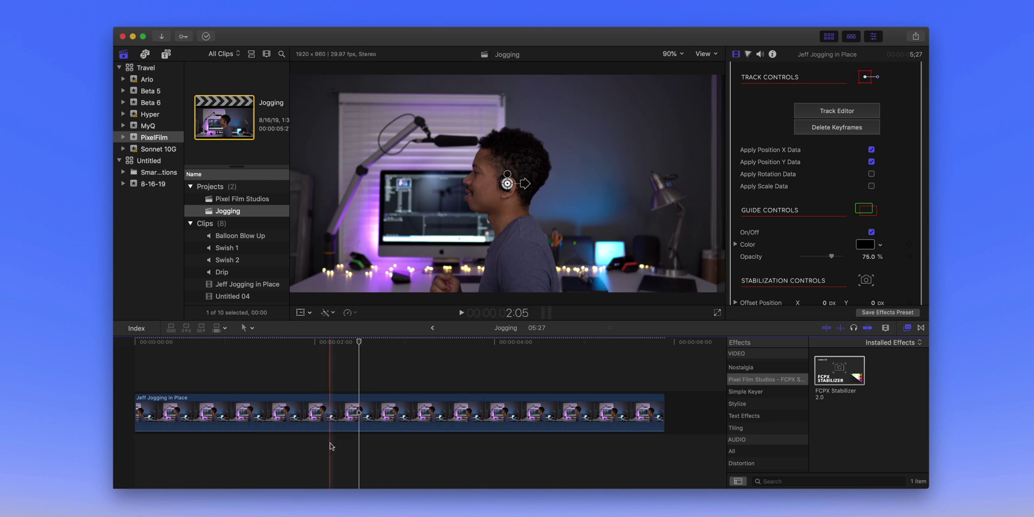
left_click(177, 443)
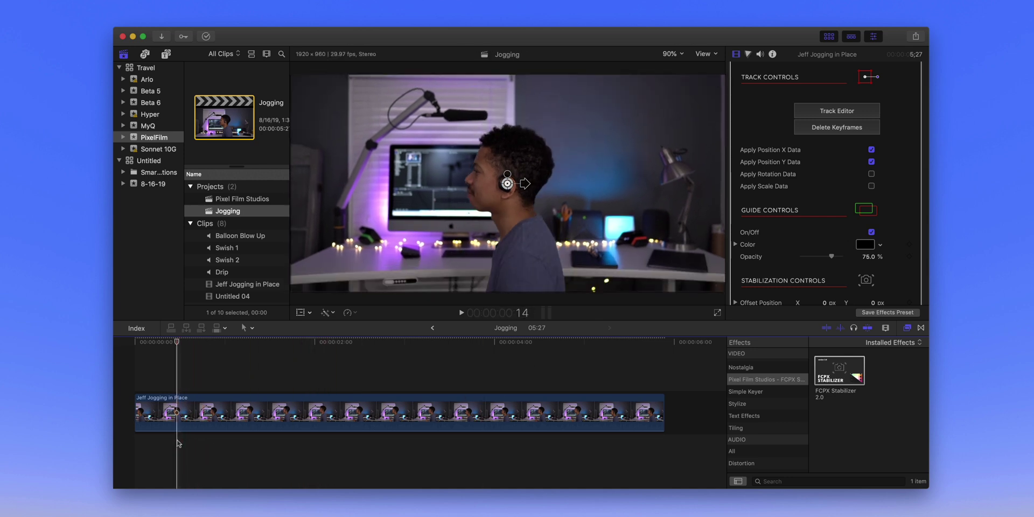
key("space")
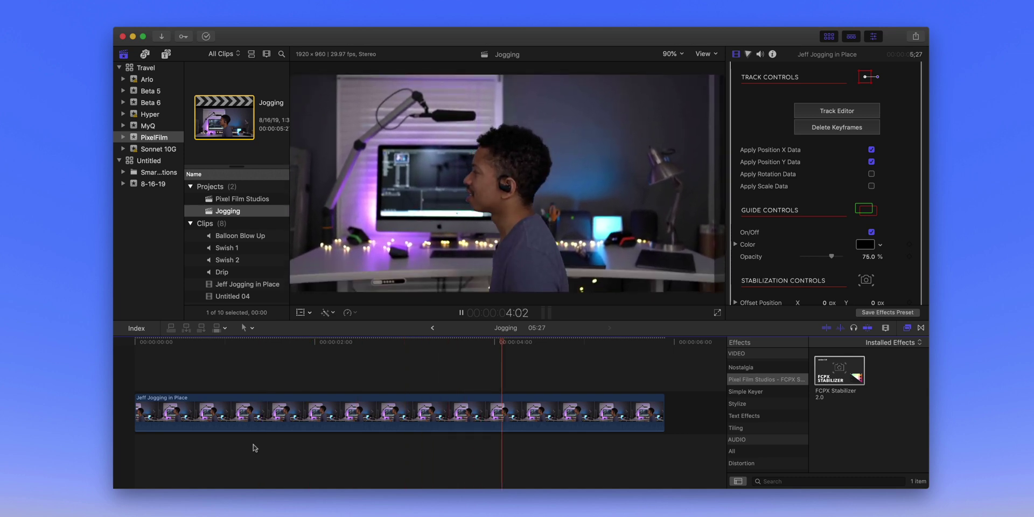
key("space")
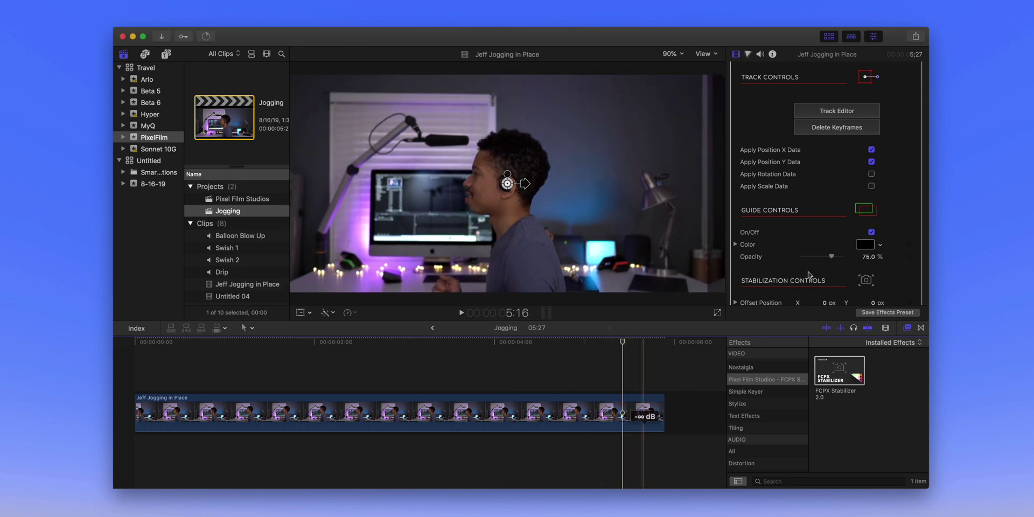
scroll(804, 279, "down", 5)
scroll(804, 280, "up", 5)
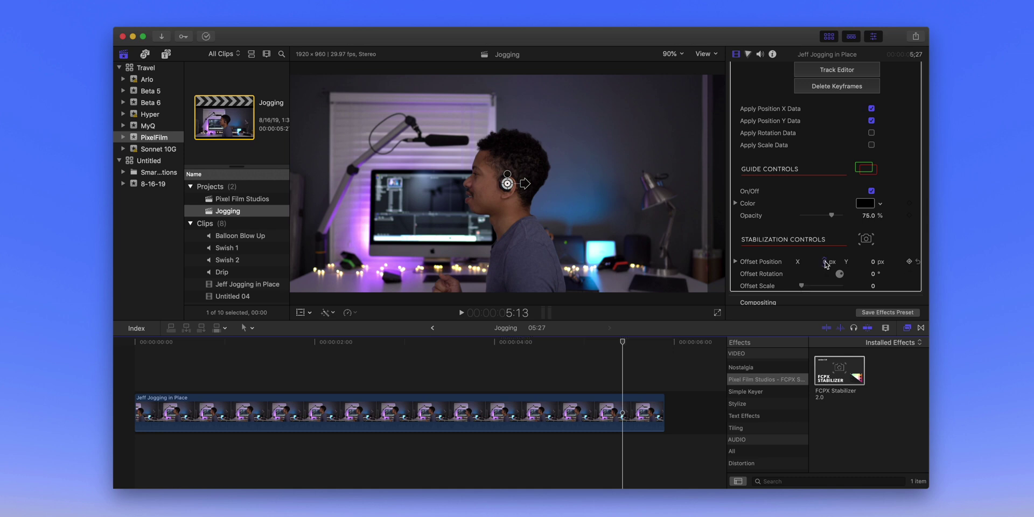
Step: Nudge Offset Position X to 0.07 px and Y to 0.13 px, with Offset Scale at 9.0
mouse_move(826, 263)
left_mouse_down()
mouse_move(839, 262)
mouse_move(818, 264)
mouse_move(804, 287)
mouse_move(826, 264)
left_mouse_up()
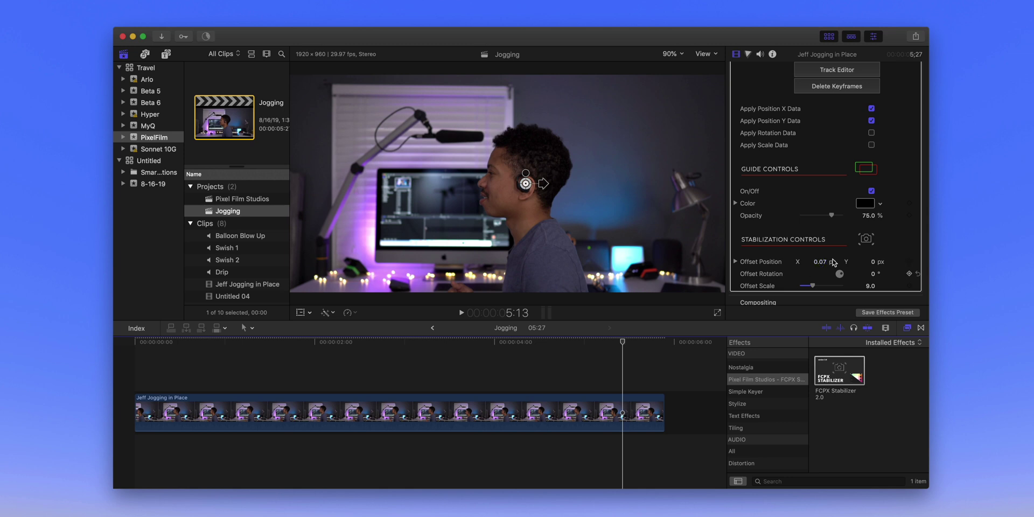
left_click_drag(872, 262, 874, 260)
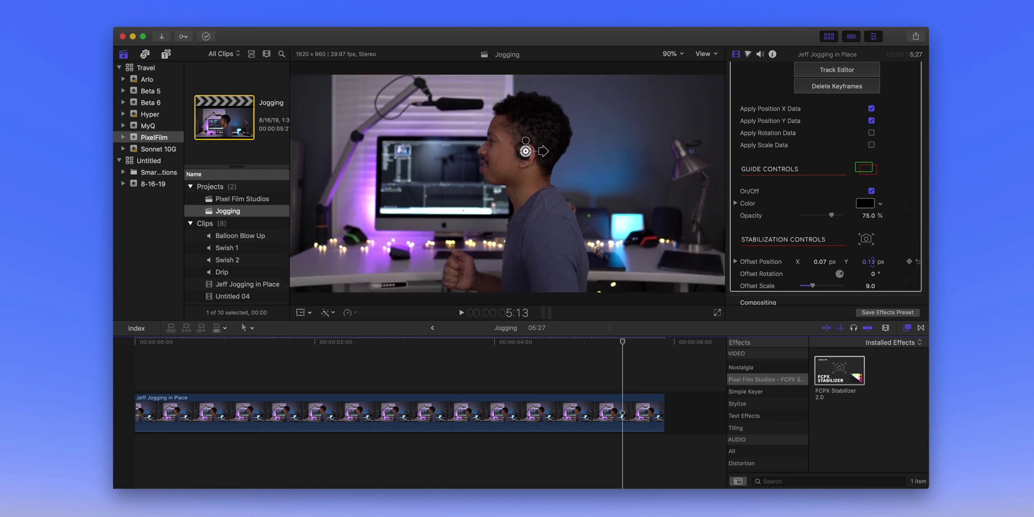
Step: Lower Offset Position Y to 0.03 px, replay the clip from the start, then open Pixel Film Studios
left_click_drag(872, 260, 873, 261)
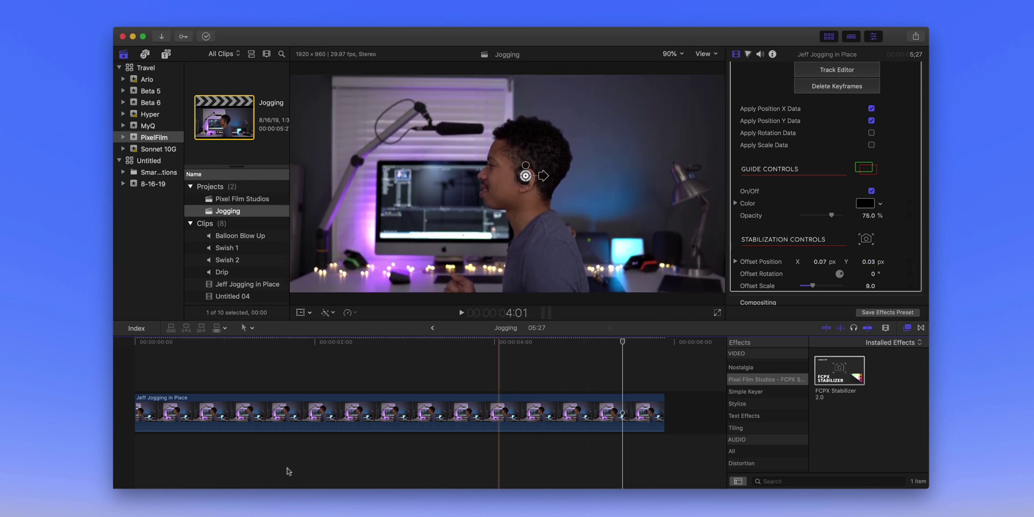
left_click(132, 456)
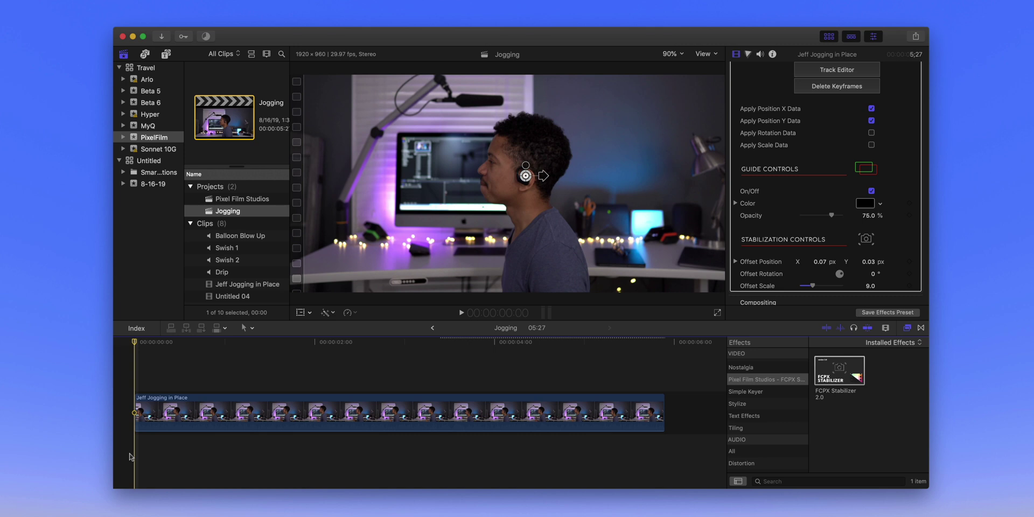
key("space")
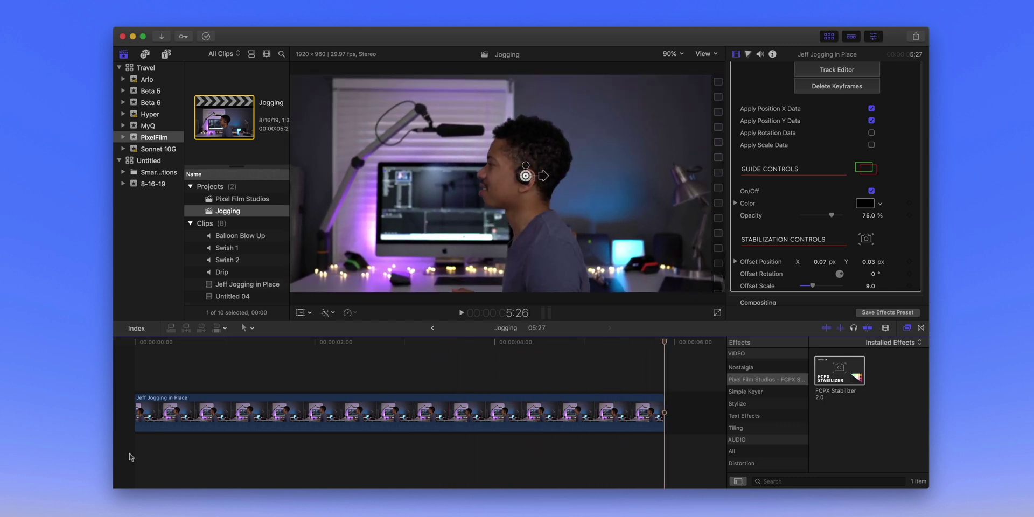
key("space")
left_click(242, 199)
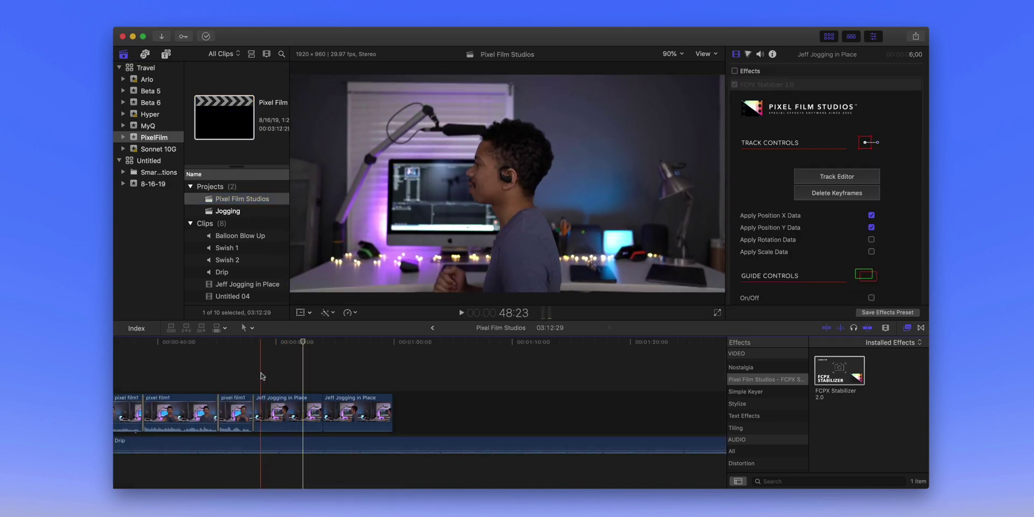
Step: Play through part of the Pixel Film Studios project's sequence, then stop
key("space")
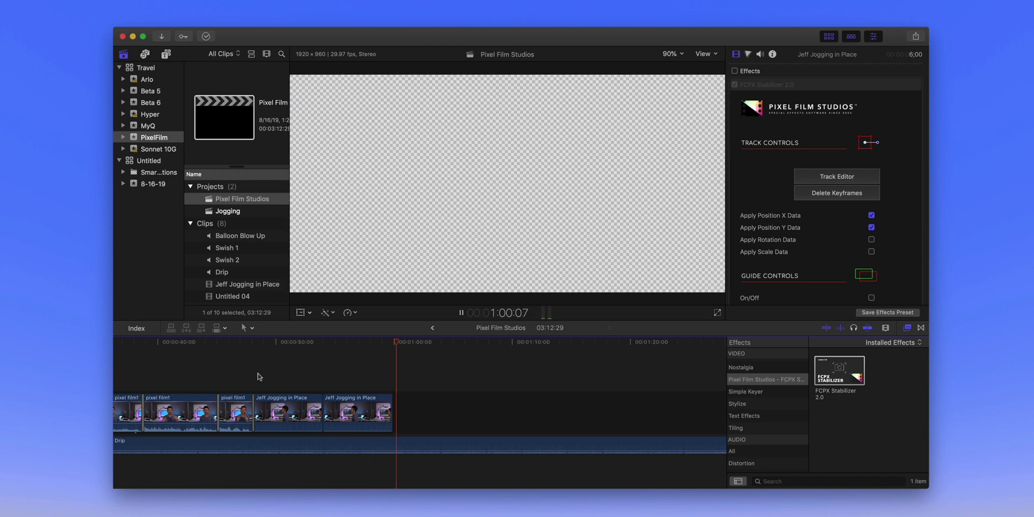
key("space")
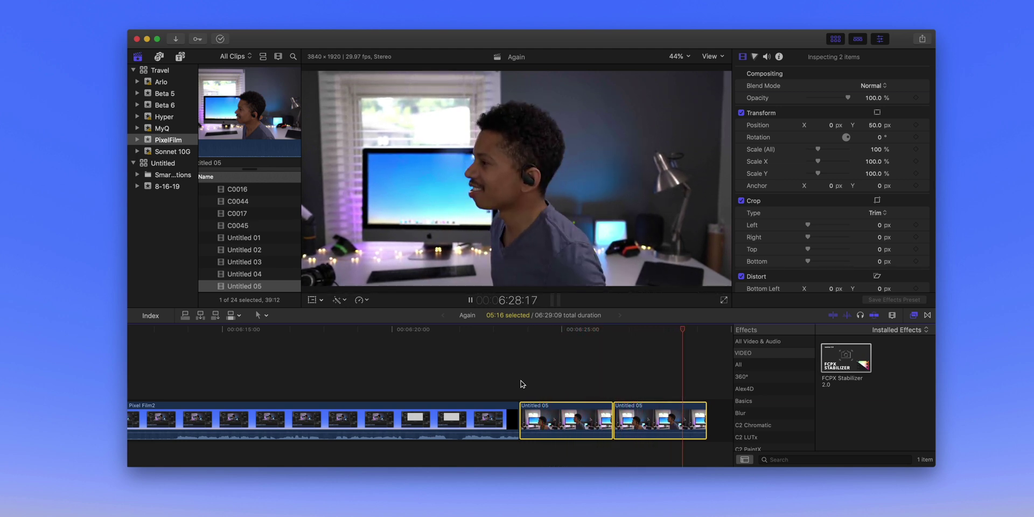
Step: Apply FCPX Stabilizer 2.0 to the second Untitled 05 clip, with rotation and scale data disabled
left_click(652, 398)
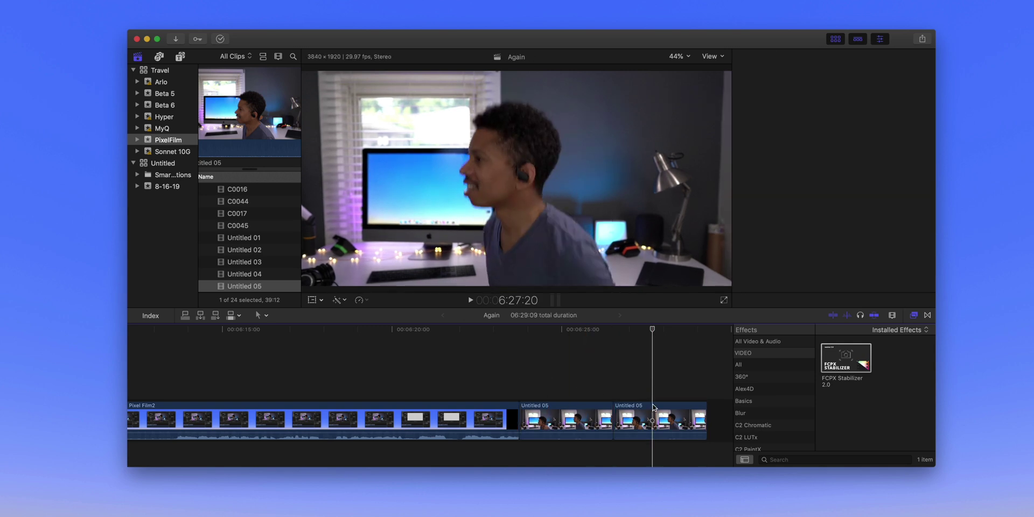
left_click(653, 407)
left_click_drag(845, 358, 673, 421)
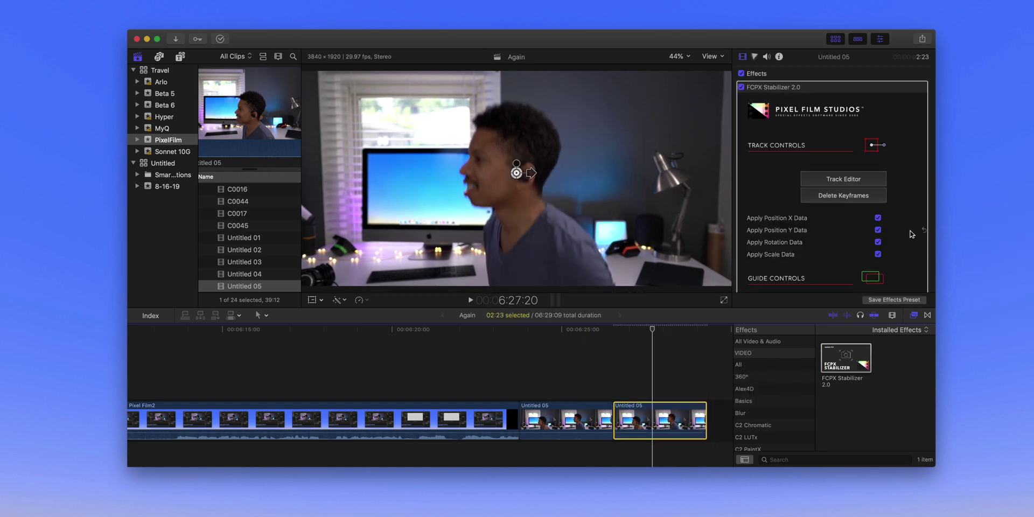
left_click(878, 242)
left_click(878, 255)
Step: In Auto-Tracker at frame one, place the tracking box on the earbud, set Track Quality 100, and track forward
left_click(854, 182)
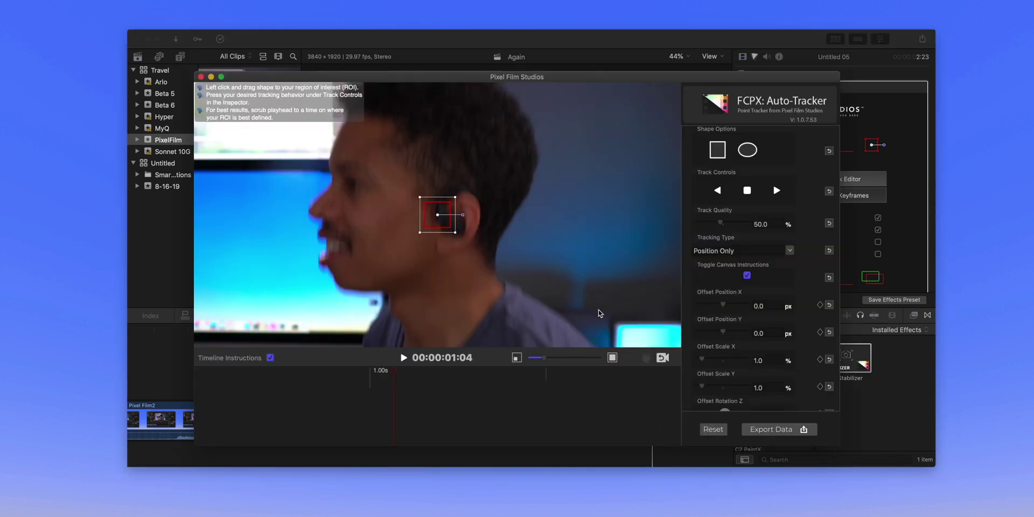
left_click_drag(395, 371, 105, 377)
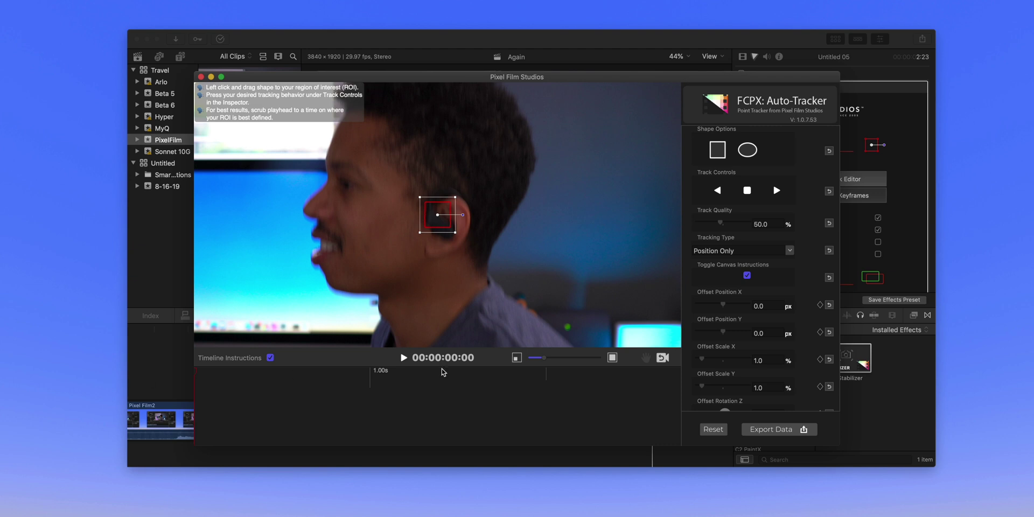
left_click(558, 357)
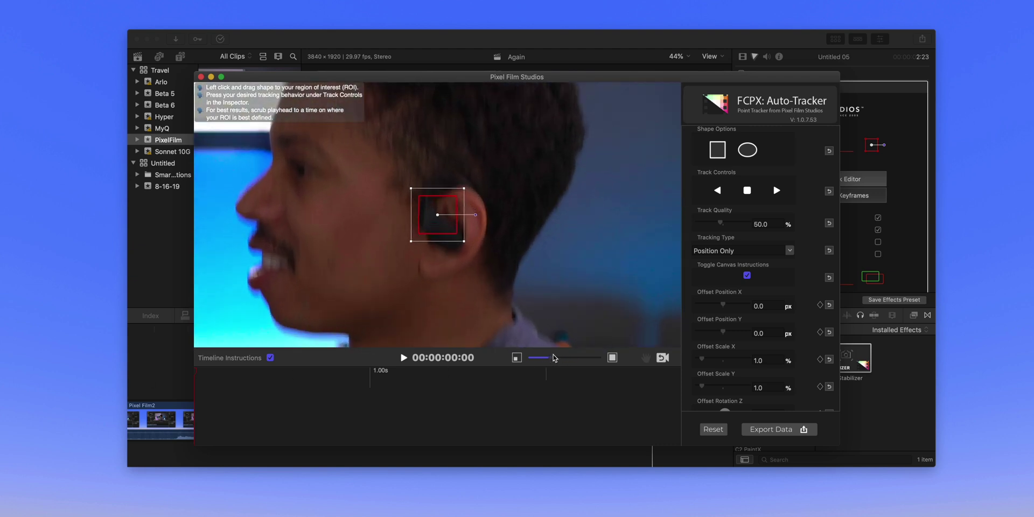
left_click_drag(451, 232, 539, 335)
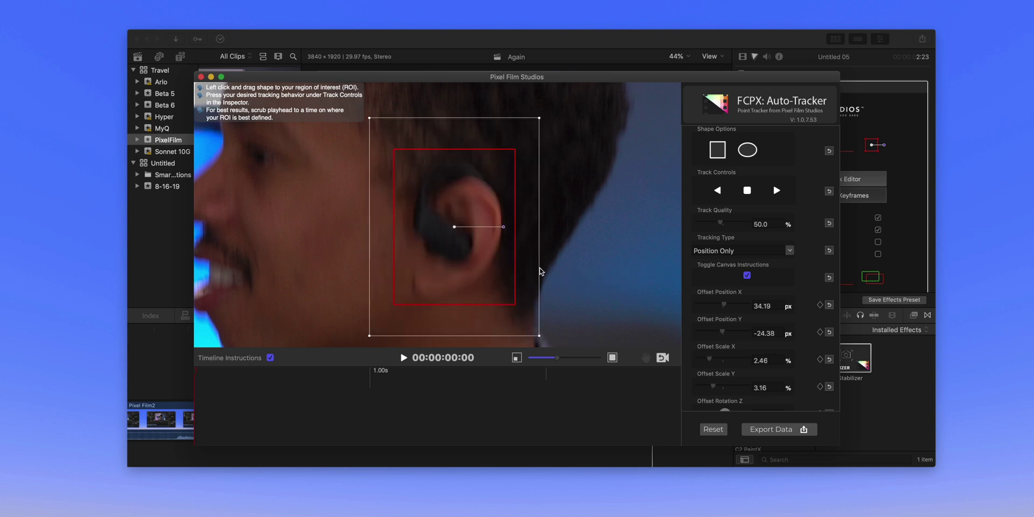
left_click_drag(721, 223, 776, 231)
left_click_drag(559, 361, 534, 361)
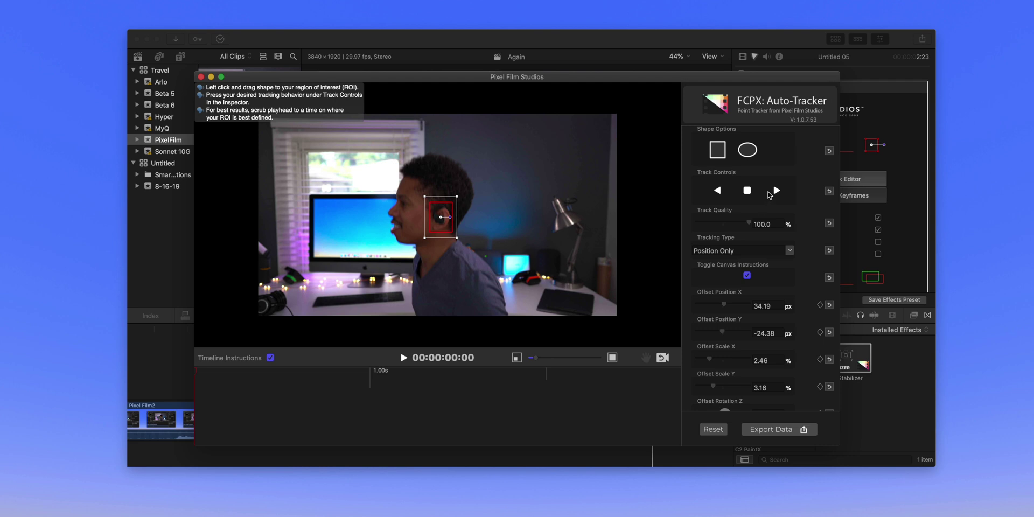
left_click(776, 191)
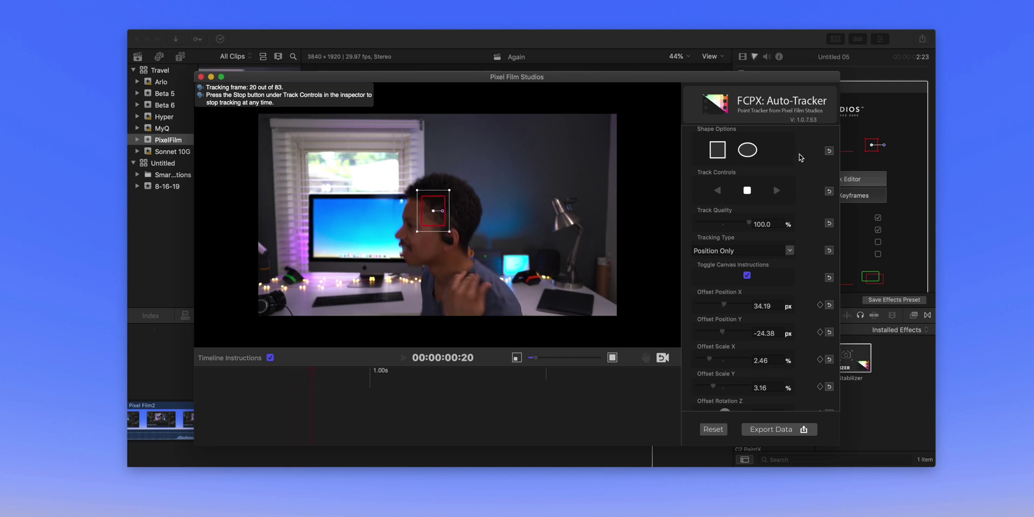
Step: Stop the forward earbud track and delete a stray Track Position Y keyframe
left_click(750, 193)
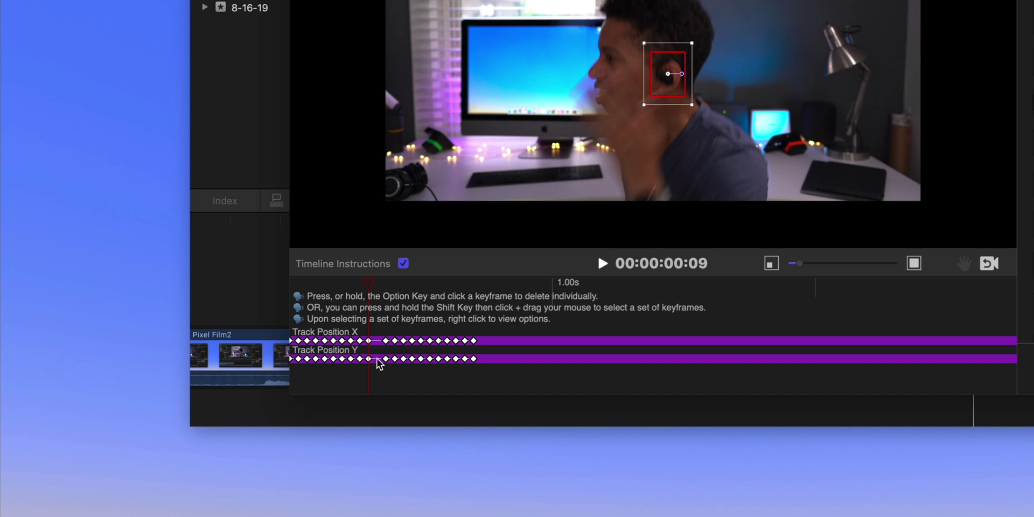
left_click(378, 359, "alt")
Step: Select the drifting Track Position keyframes and remove them with Remove Key Frames
left_click_drag(378, 326, 517, 381)
right_click(423, 342)
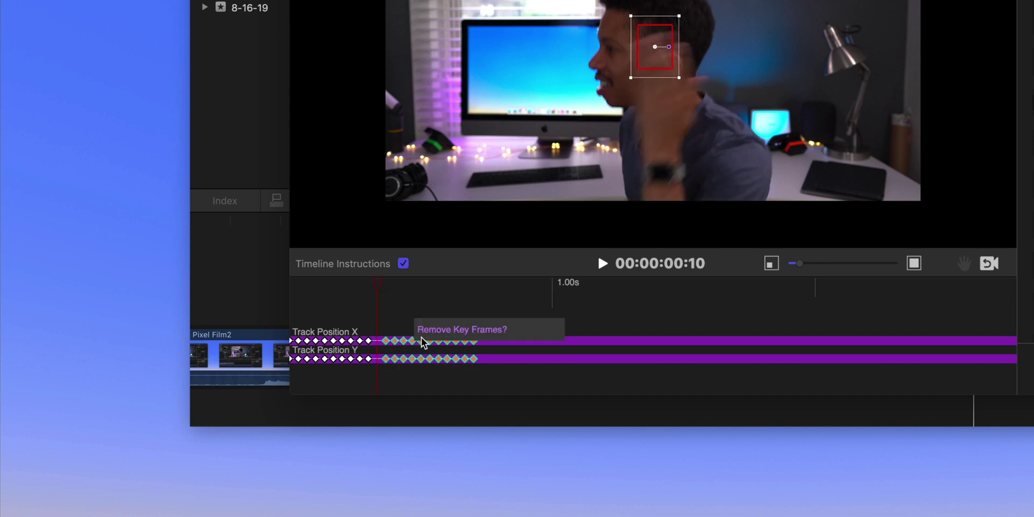
left_click(442, 332)
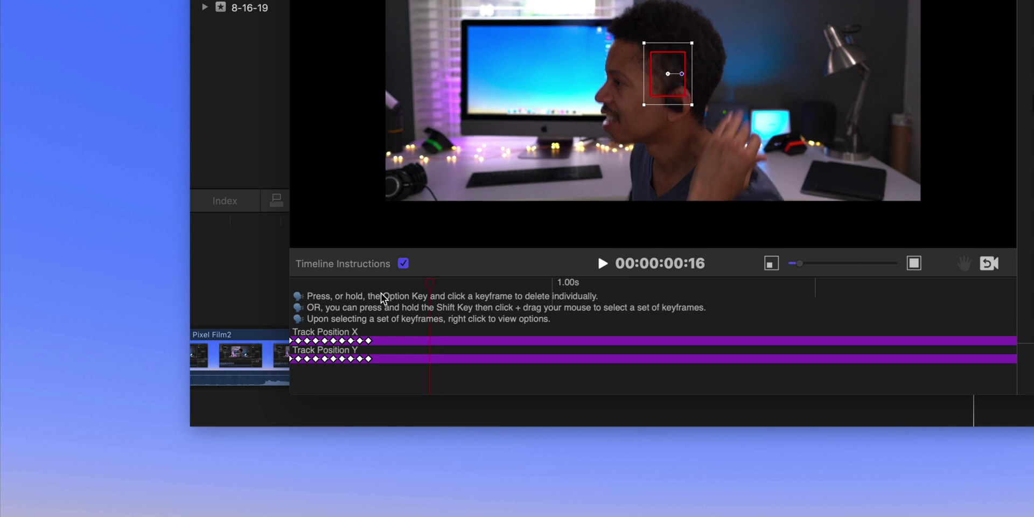
Step: Return to frame 8, where tracking was still good, and step forward to frame 9
left_click(369, 307)
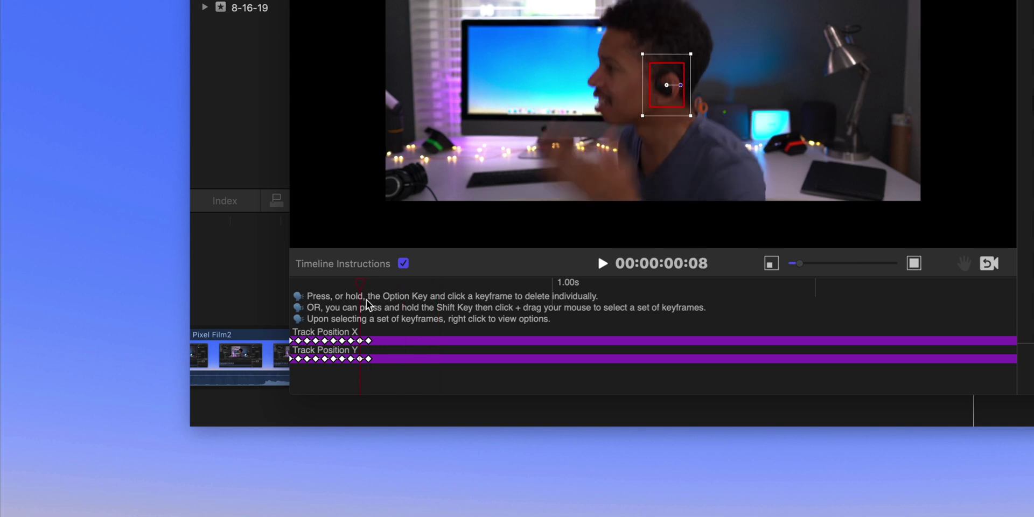
key("Right")
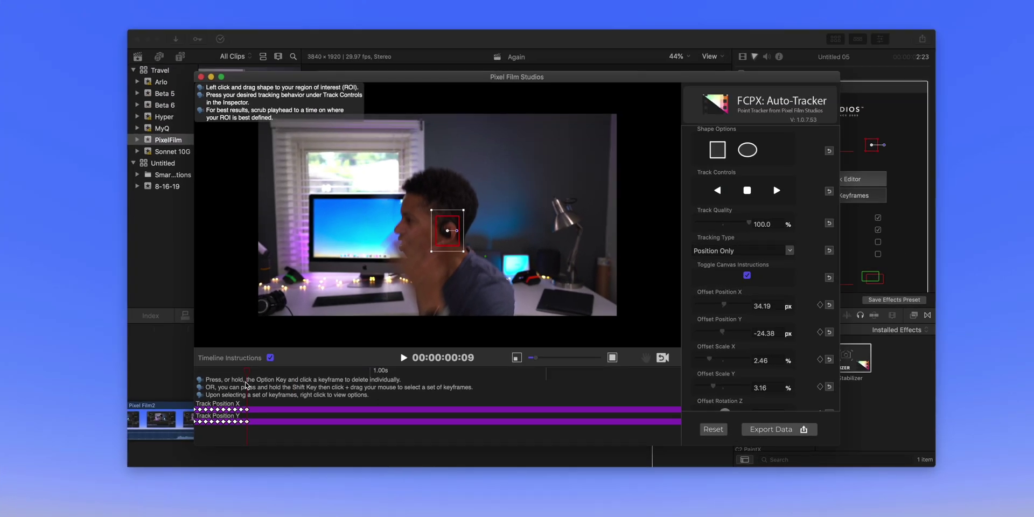
key("Right")
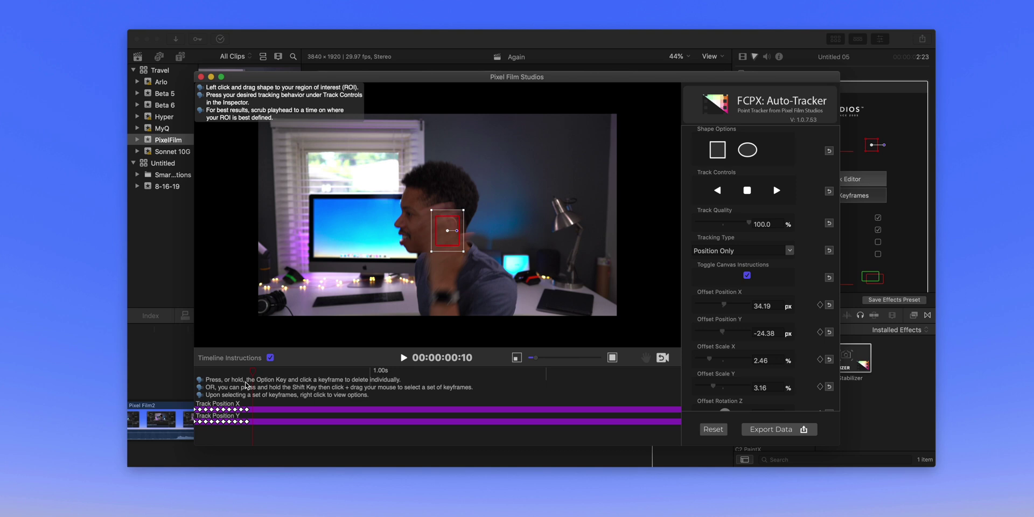
key("End")
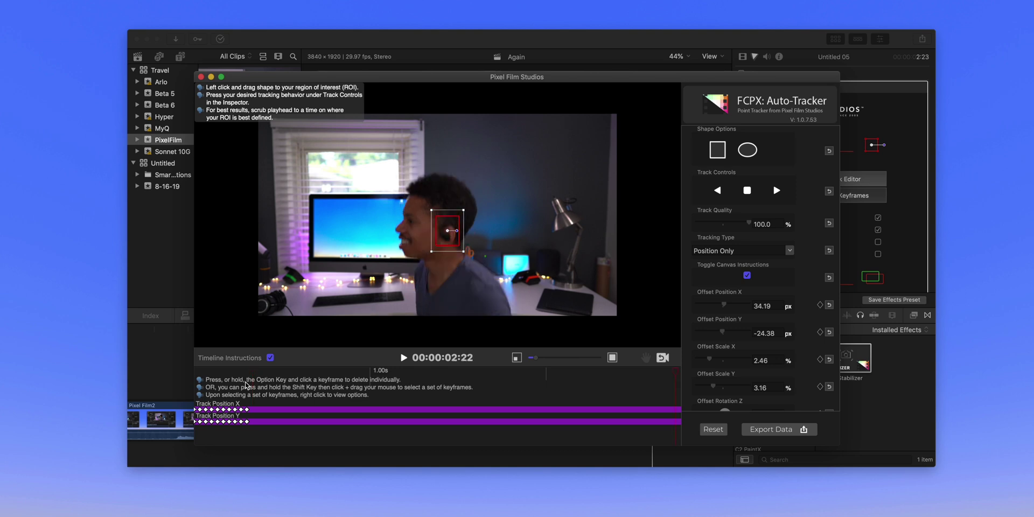
left_click(245, 386)
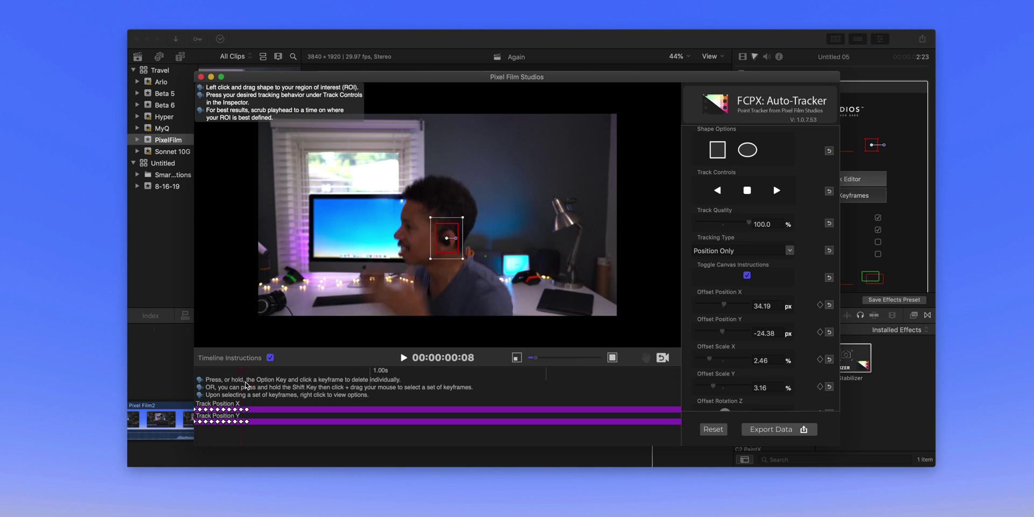
key("Right")
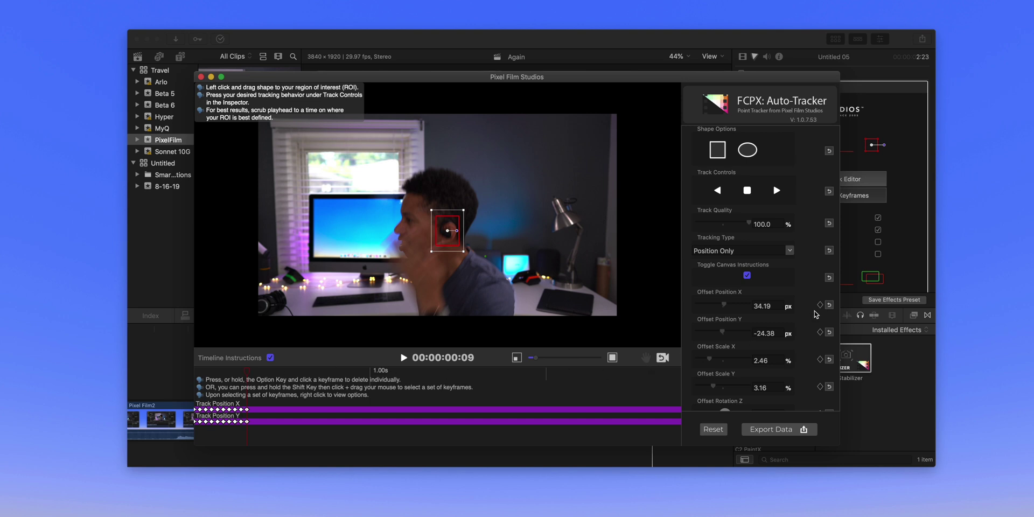
Step: Keyframe Offset Position X and Y at frame 9, then realign the tracking box on the ear through frames 10–12
left_click(819, 306)
left_click(820, 333)
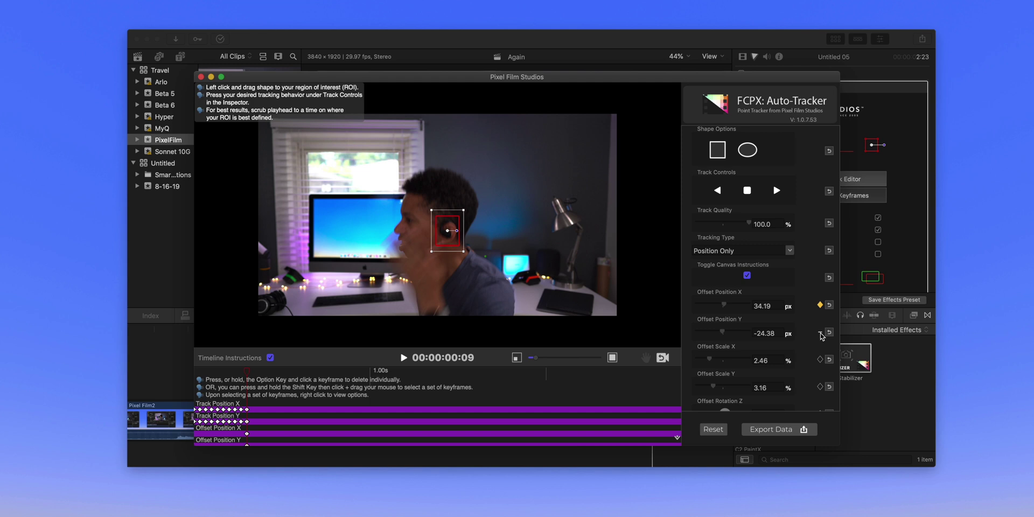
key("Right")
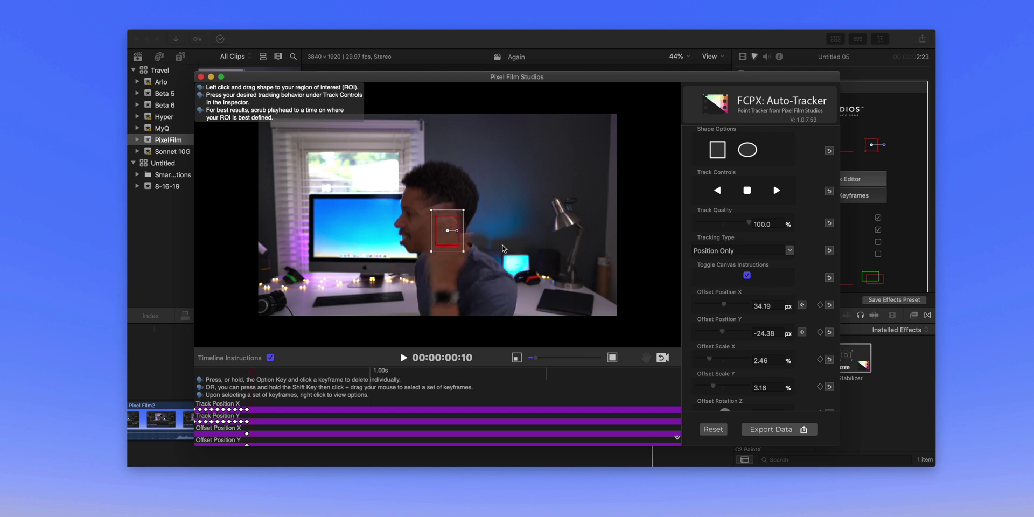
left_click_drag(453, 244, 453, 243)
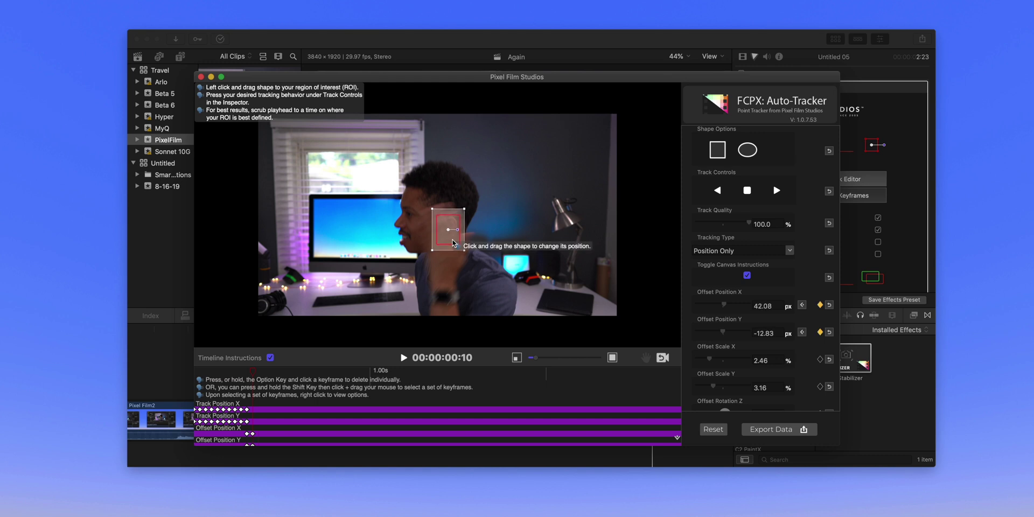
key("Right")
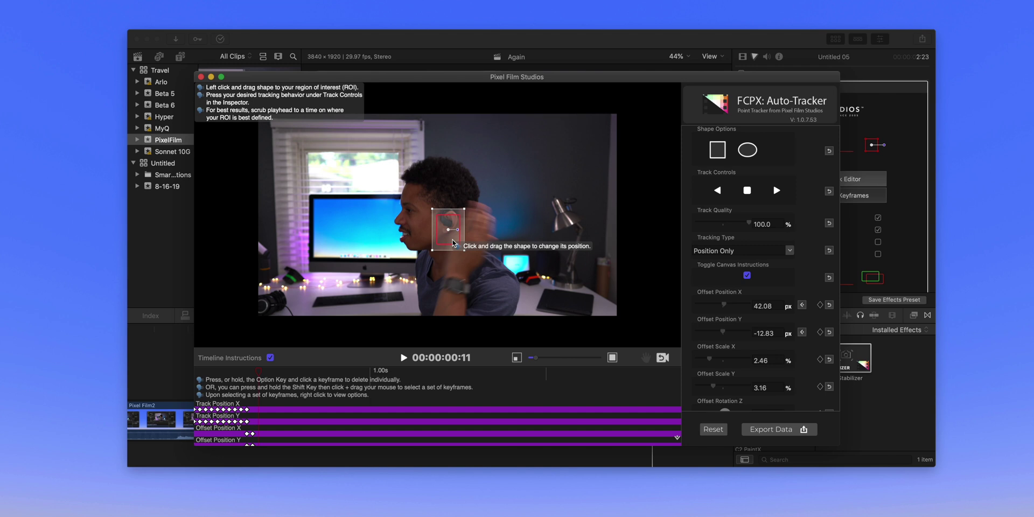
left_click_drag(453, 243, 450, 232)
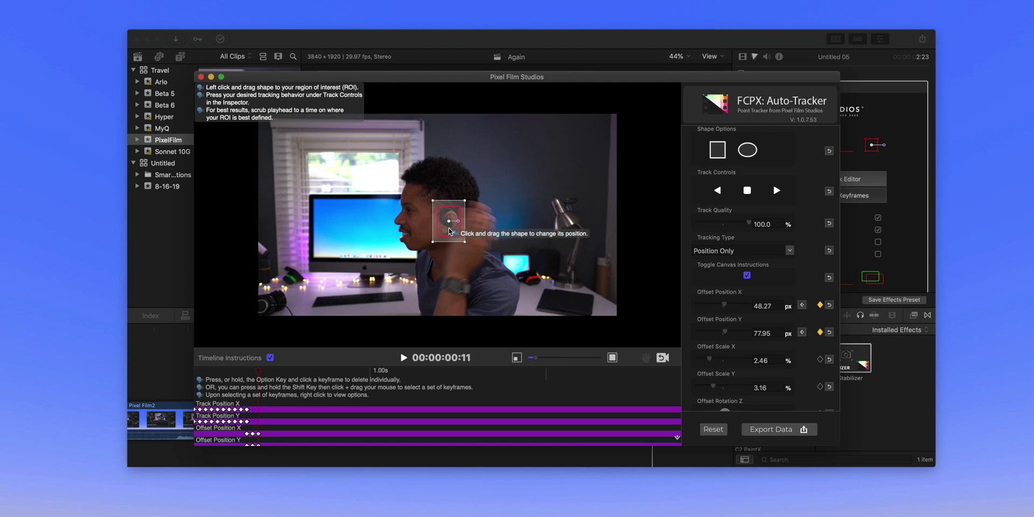
key("Right")
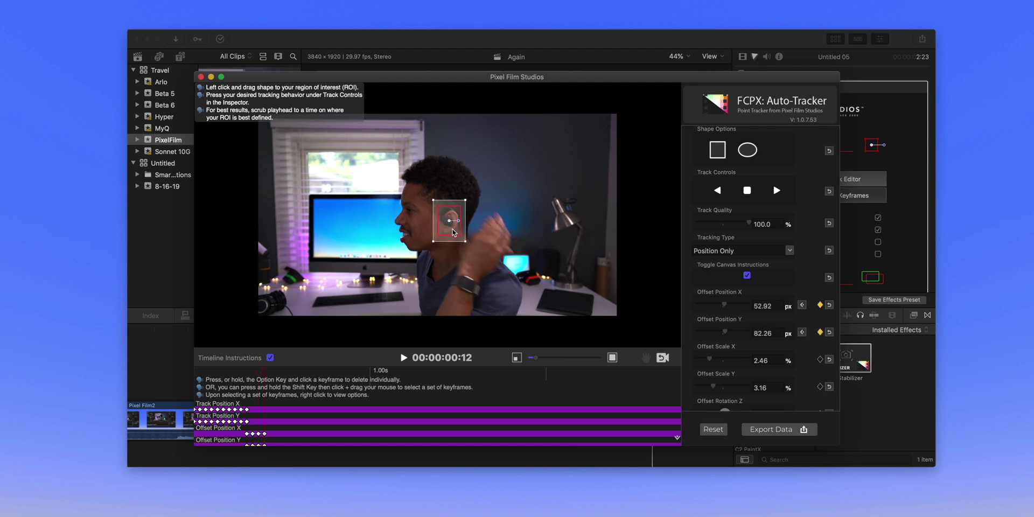
left_click_drag(460, 234, 461, 233)
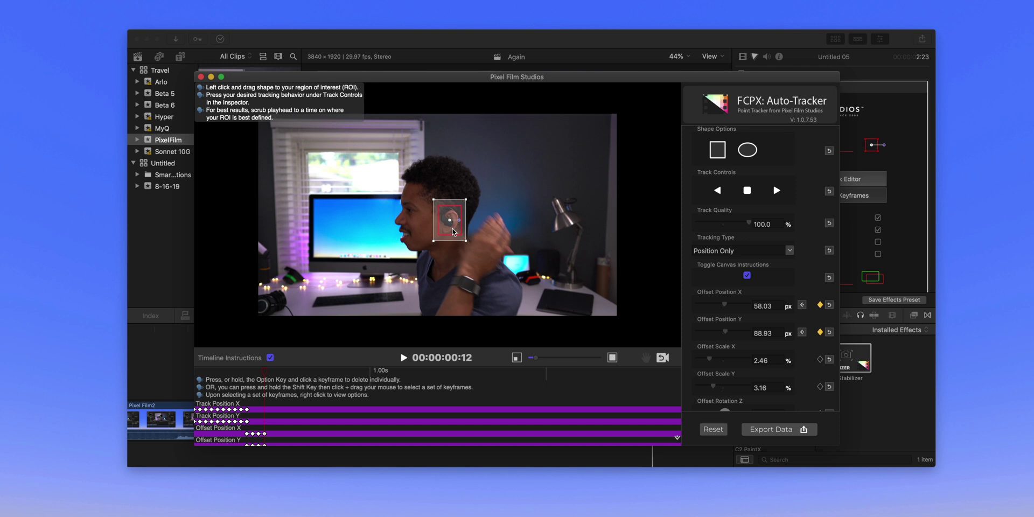
Step: Track the ear forward to the end of the clip and export the tracking data to the stabilizer
left_click(776, 191)
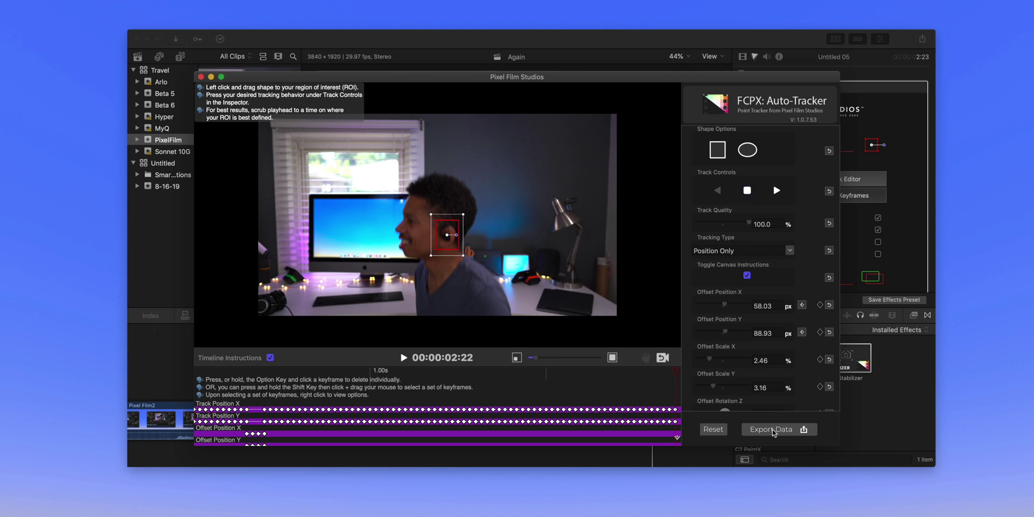
left_click(772, 430)
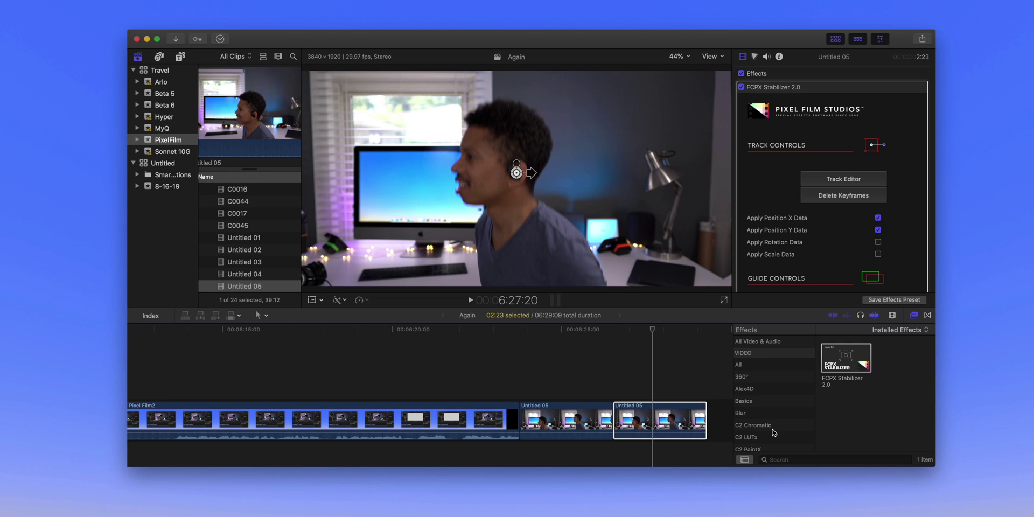
Step: Play back the stabilized Untitled 05 clip, then select it and scroll its stabilizer settings
key("space")
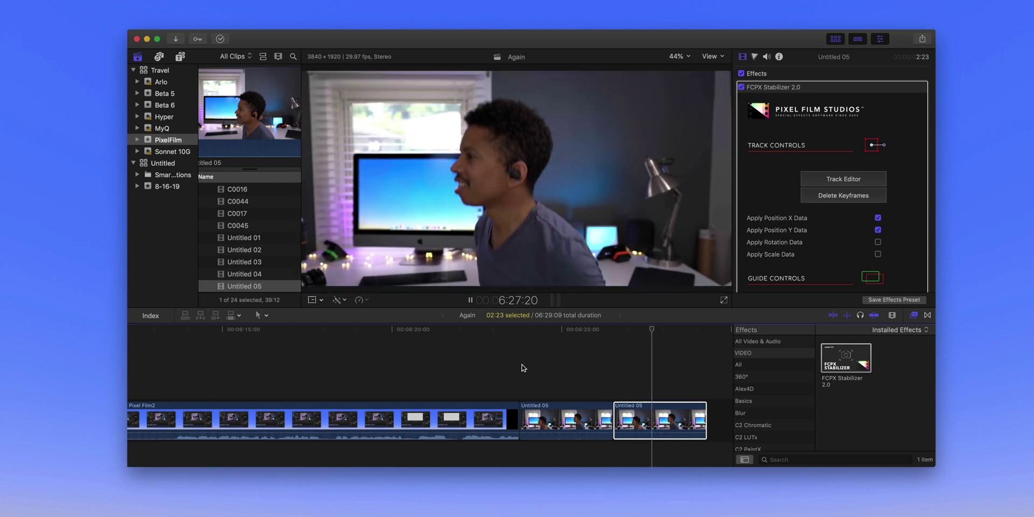
key("space")
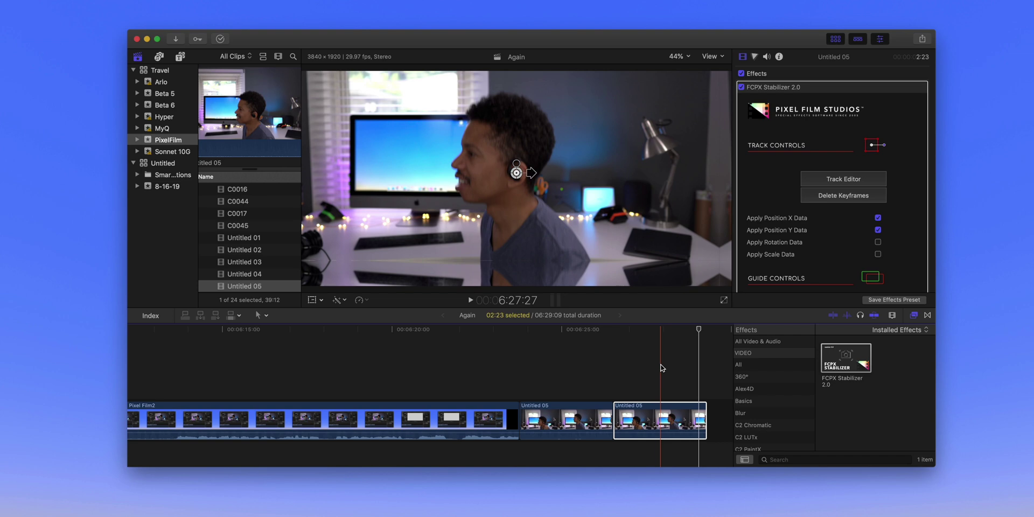
left_click(662, 368)
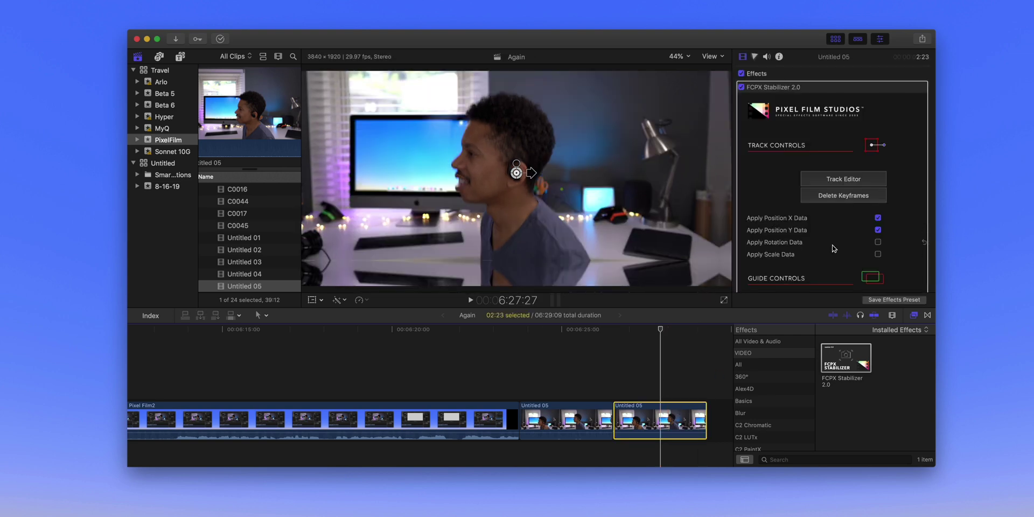
scroll(834, 248, "down", 10)
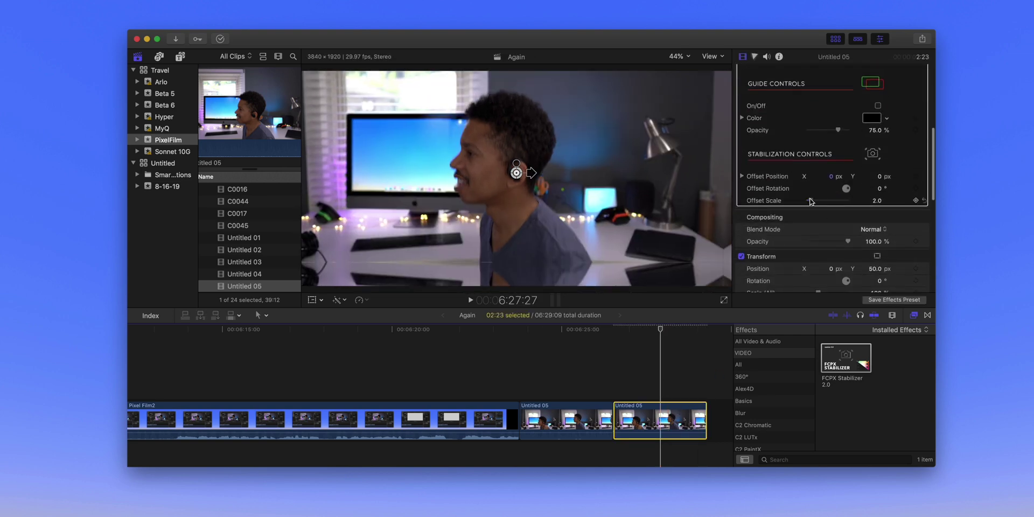
Step: Raise the stabilizer's Offset Scale to 13.0 and preview the rescaled Untitled 05 clip
left_click_drag(810, 200, 820, 200)
left_click_drag(879, 176, 881, 181)
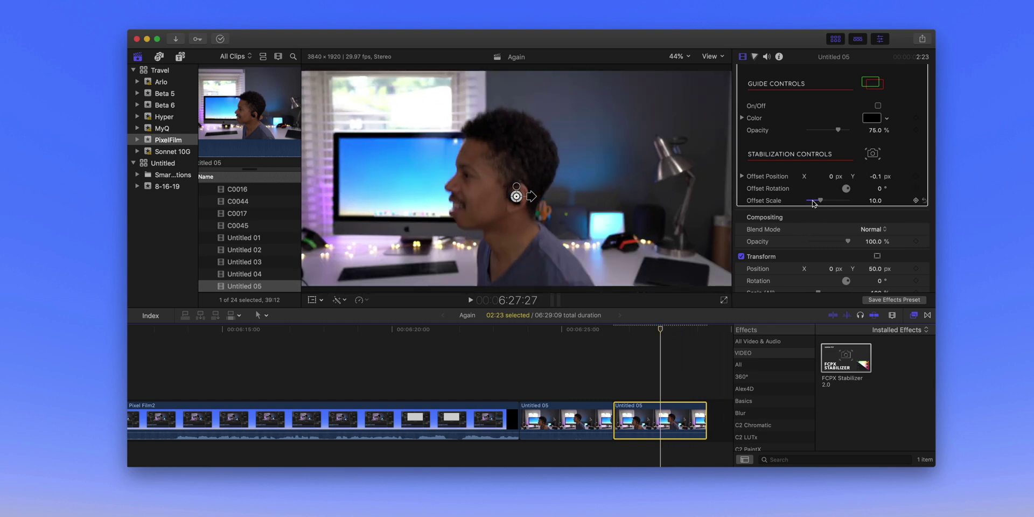
left_click_drag(820, 202, 824, 201)
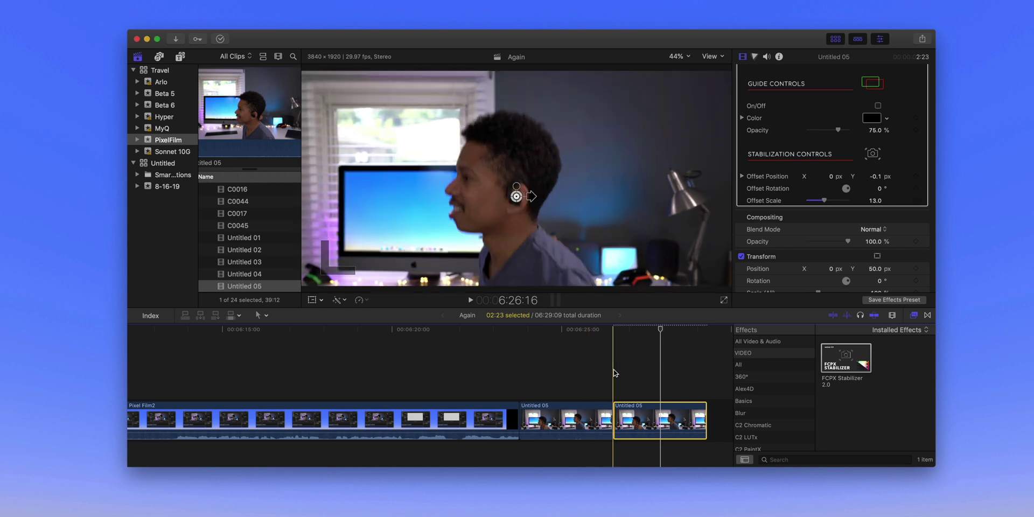
key("space")
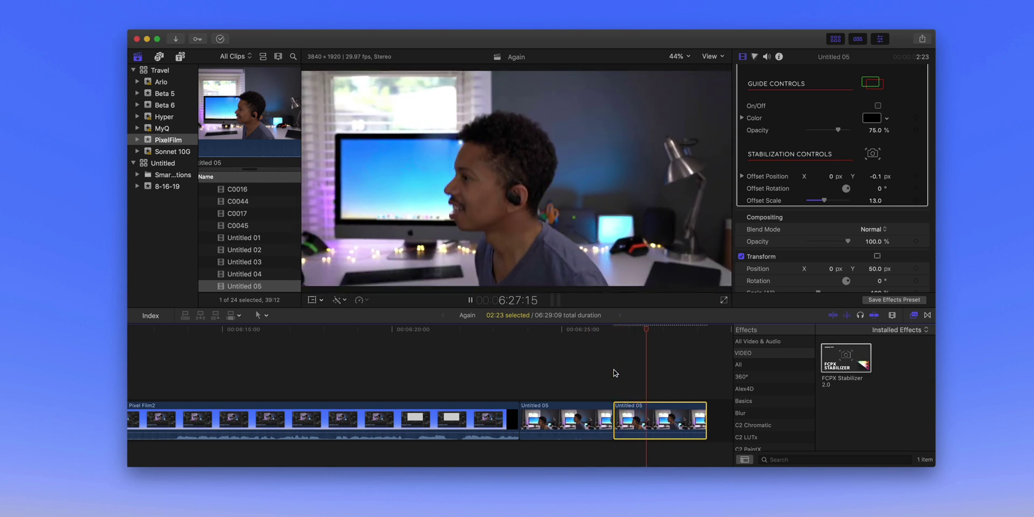
key("space")
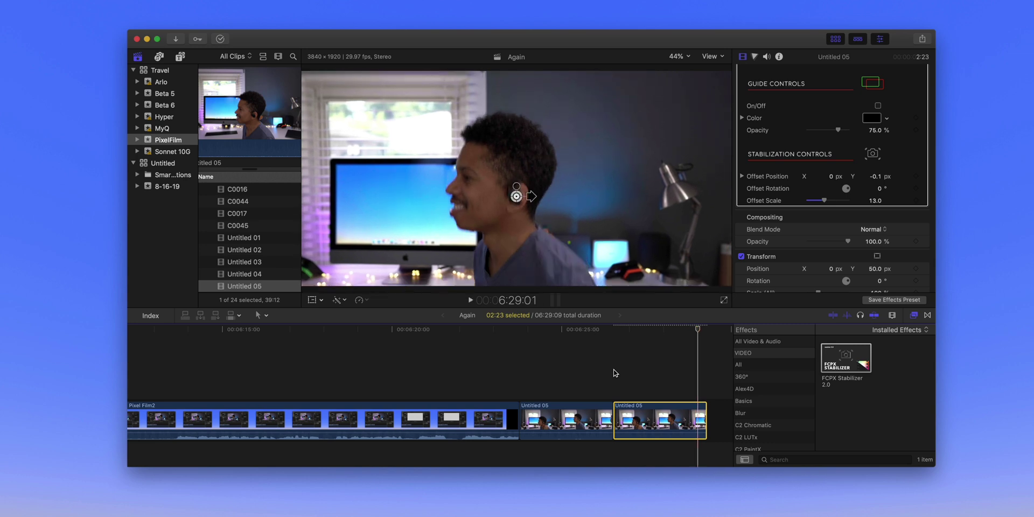
key("space")
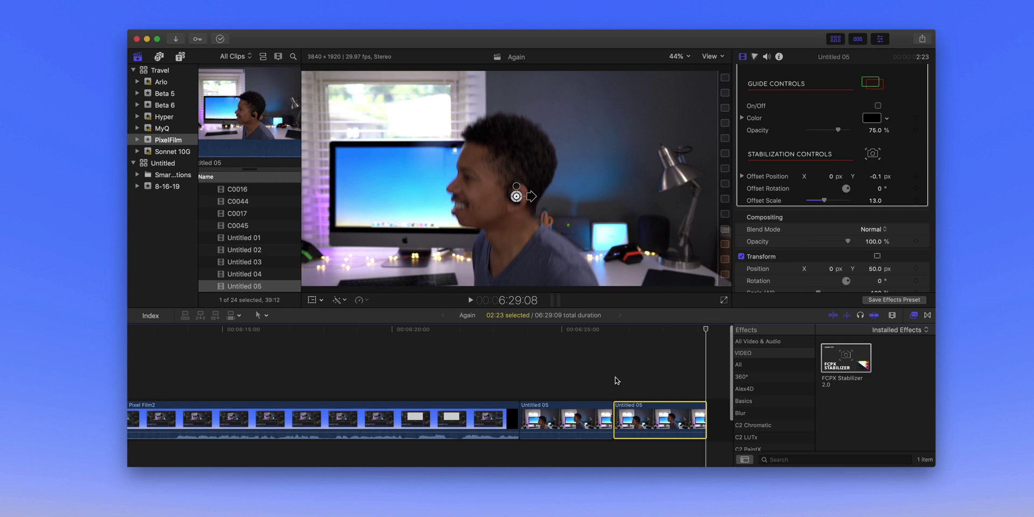
left_click(617, 381)
key("space")
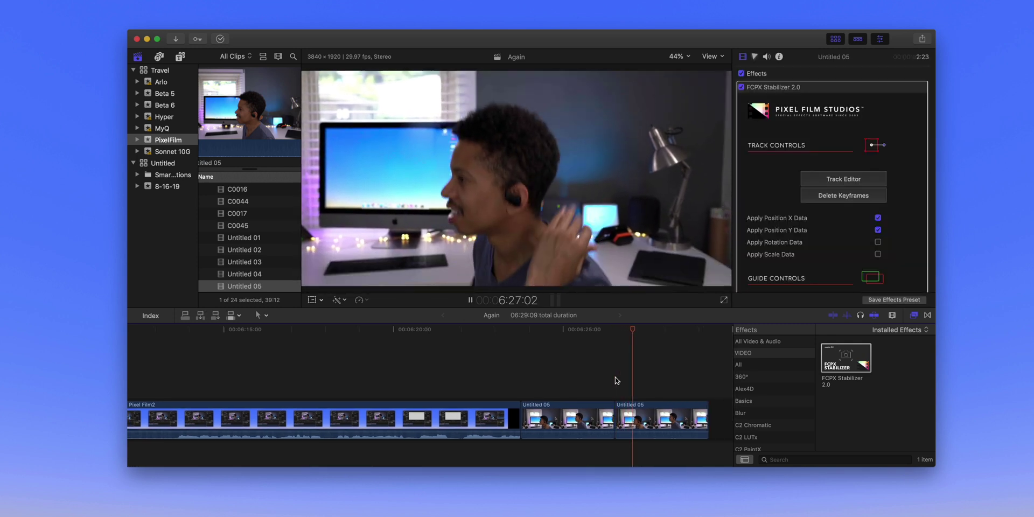